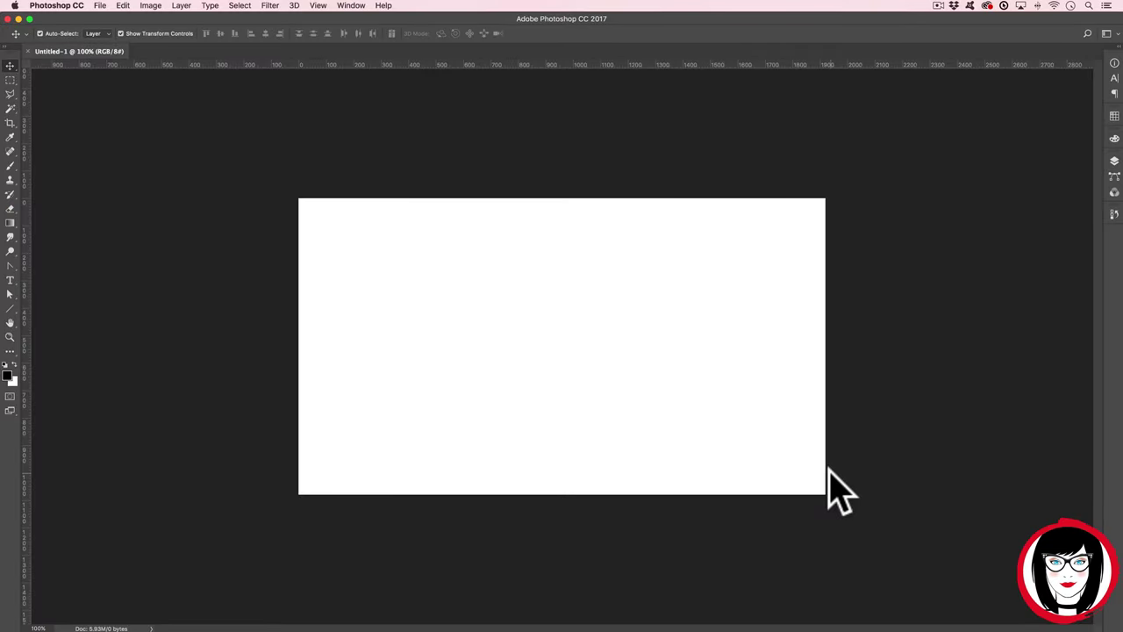
# Zoom the blank Untitled-1 document to 300%.
pyautogui.press('super+plus')
pyautogui.press('super+plus')
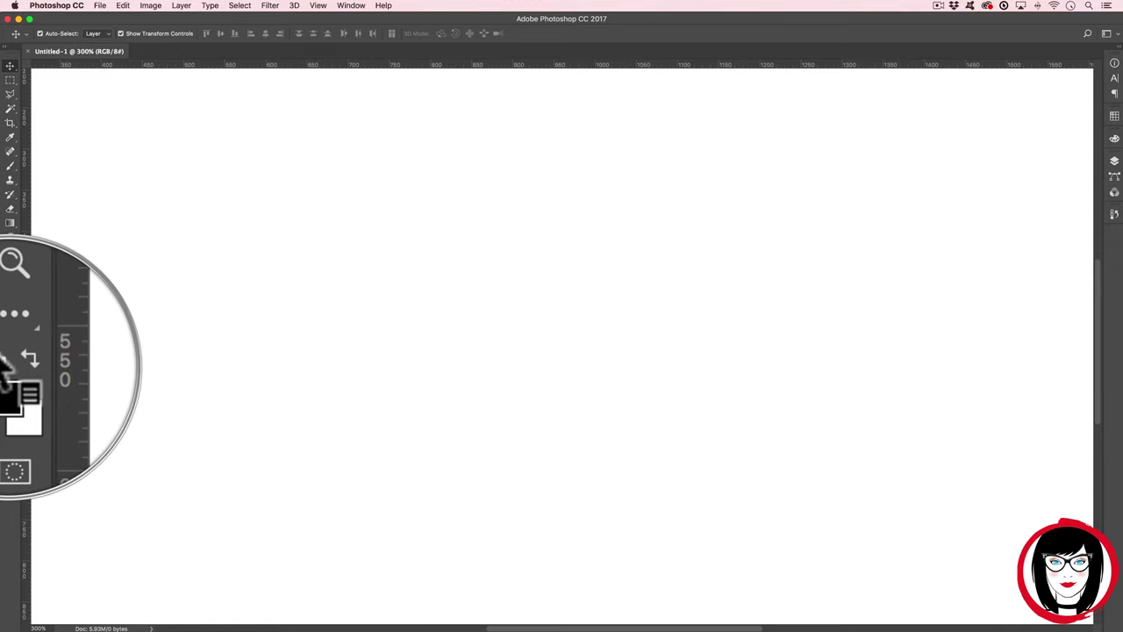
# Reset colours to black foreground and white background, confirming black in the Color Picker.
pyautogui.press('d')
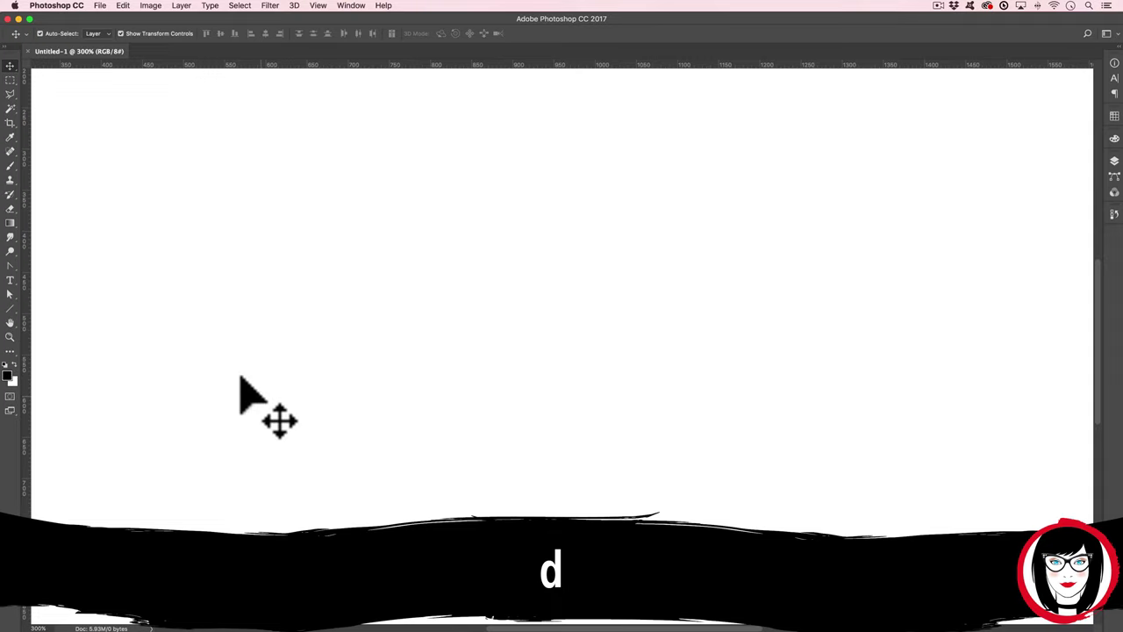
pyautogui.click(7, 376)
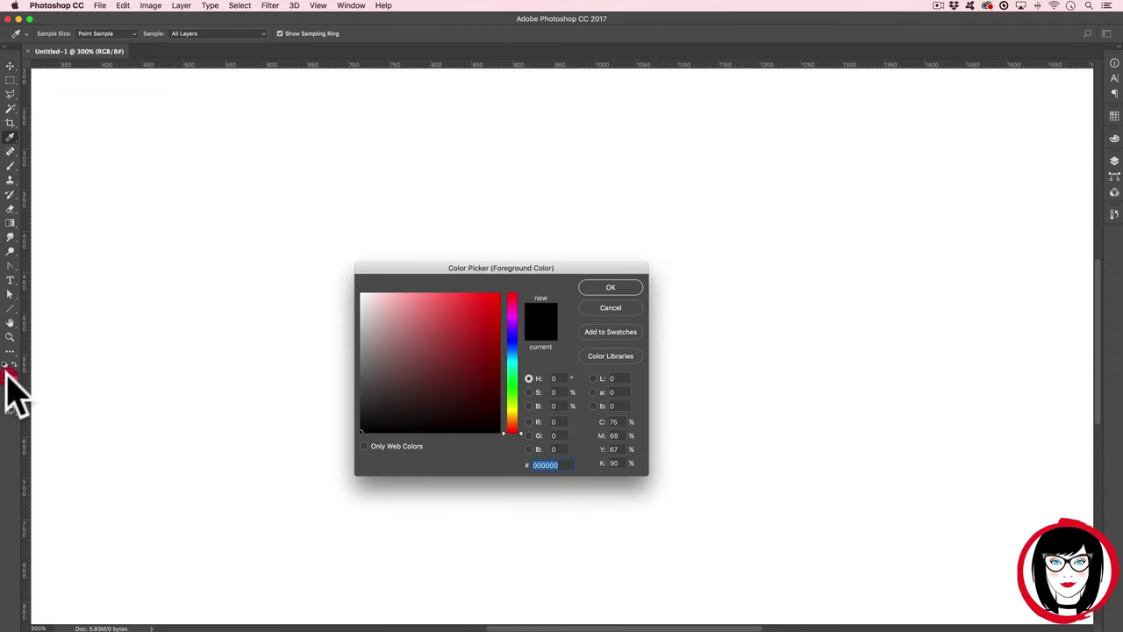
pyautogui.click(468, 312)
pyautogui.click(610, 287)
pyautogui.press('v')
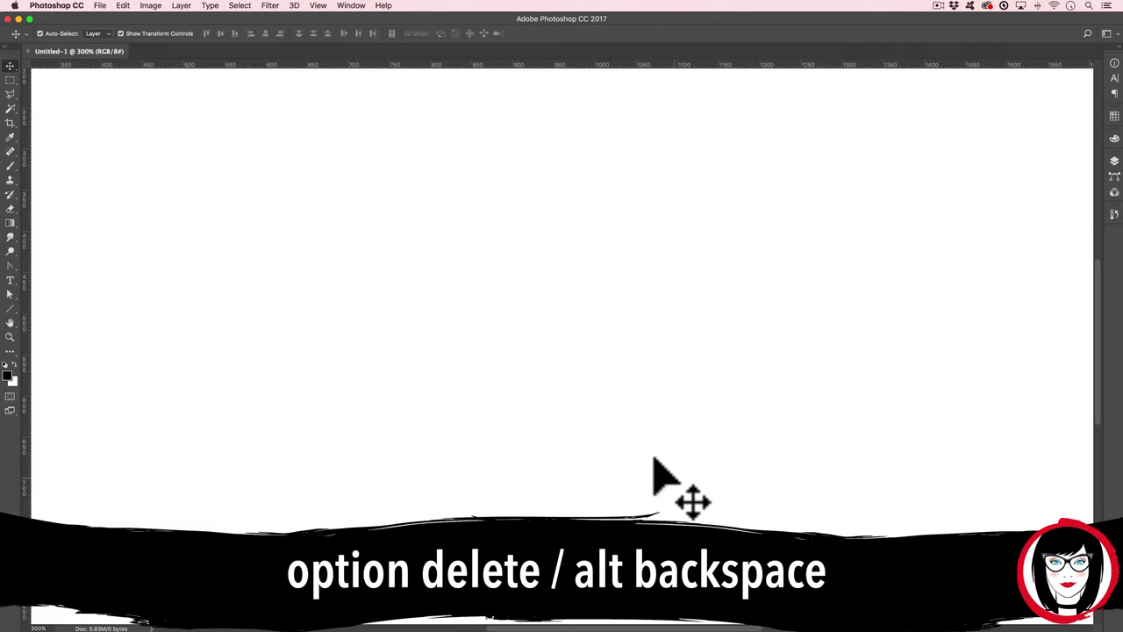
# Fill the Background layer with the black foreground colour.
pyautogui.hotkey('alt', 'BackSpace')
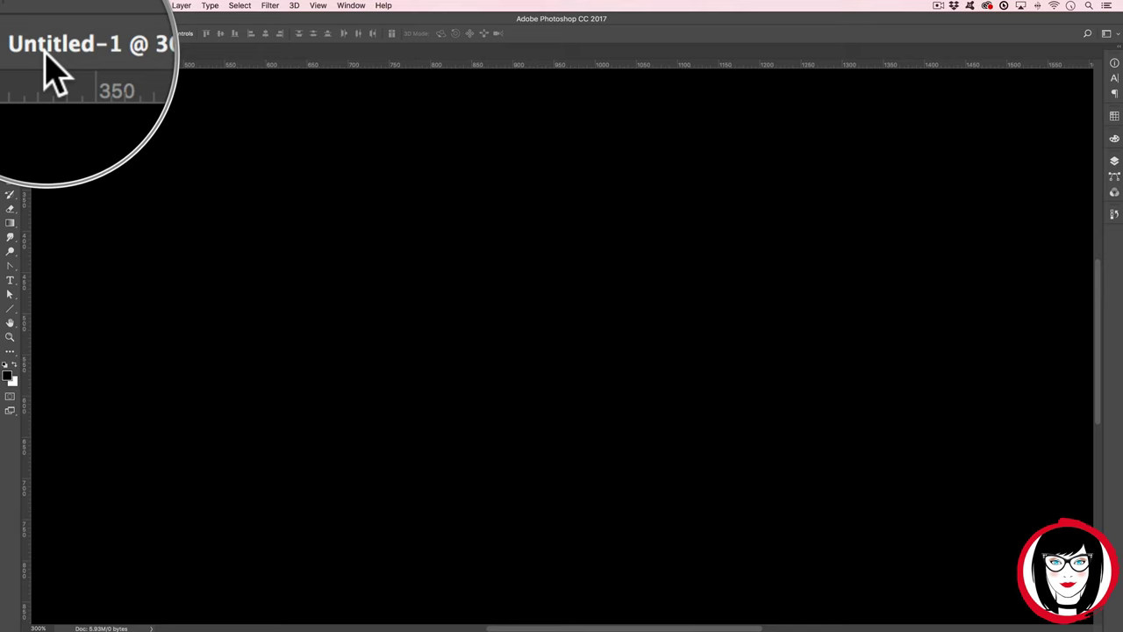
pyautogui.click(100, 5)
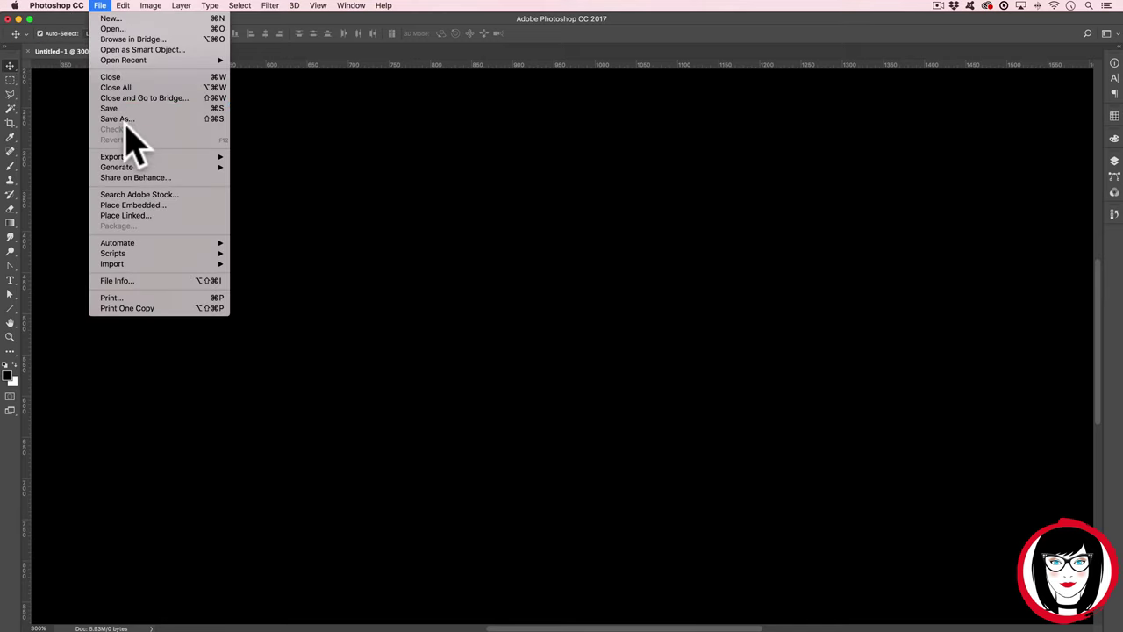
# Save the black document as plastic.psd in Photoshop format.
pyautogui.click(121, 109)
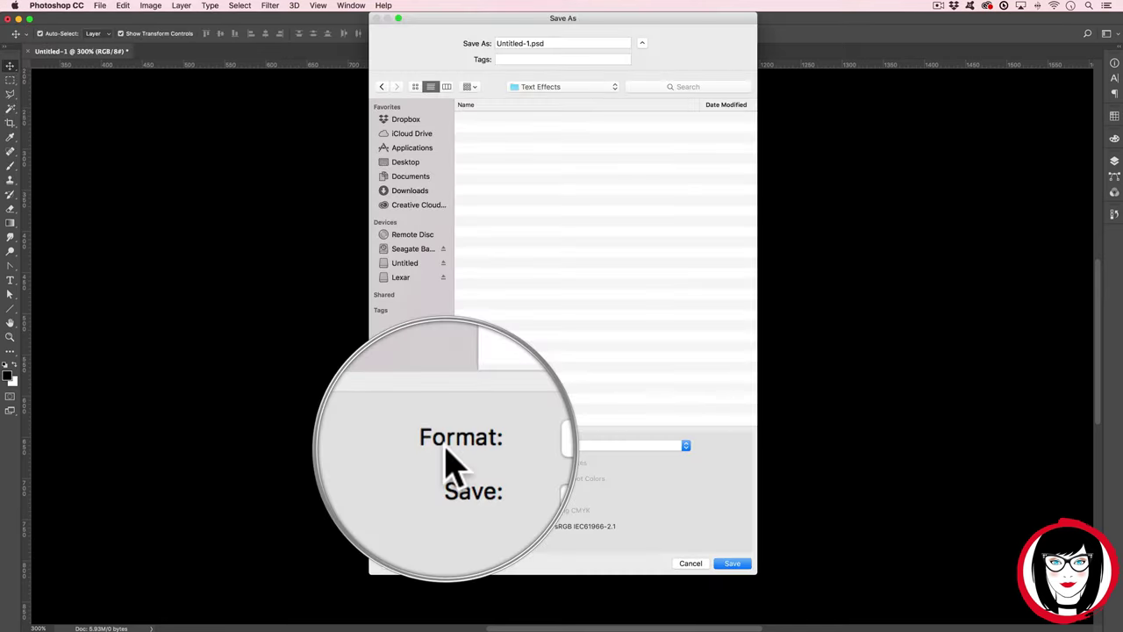
pyautogui.click(588, 446)
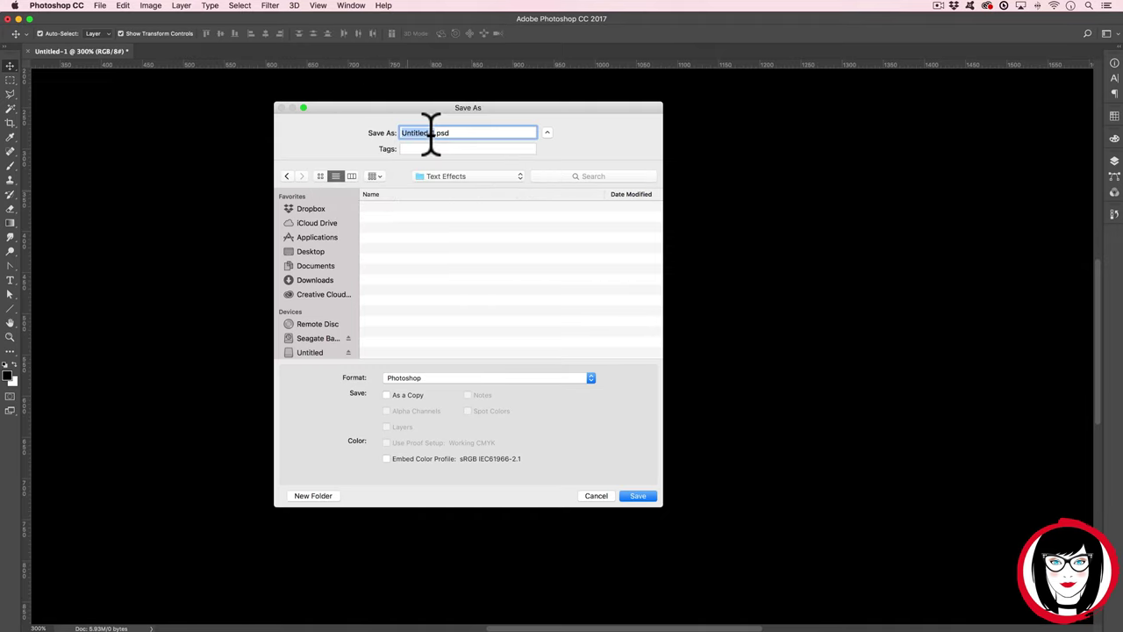
pyautogui.write('plastic')
pyautogui.click(641, 496)
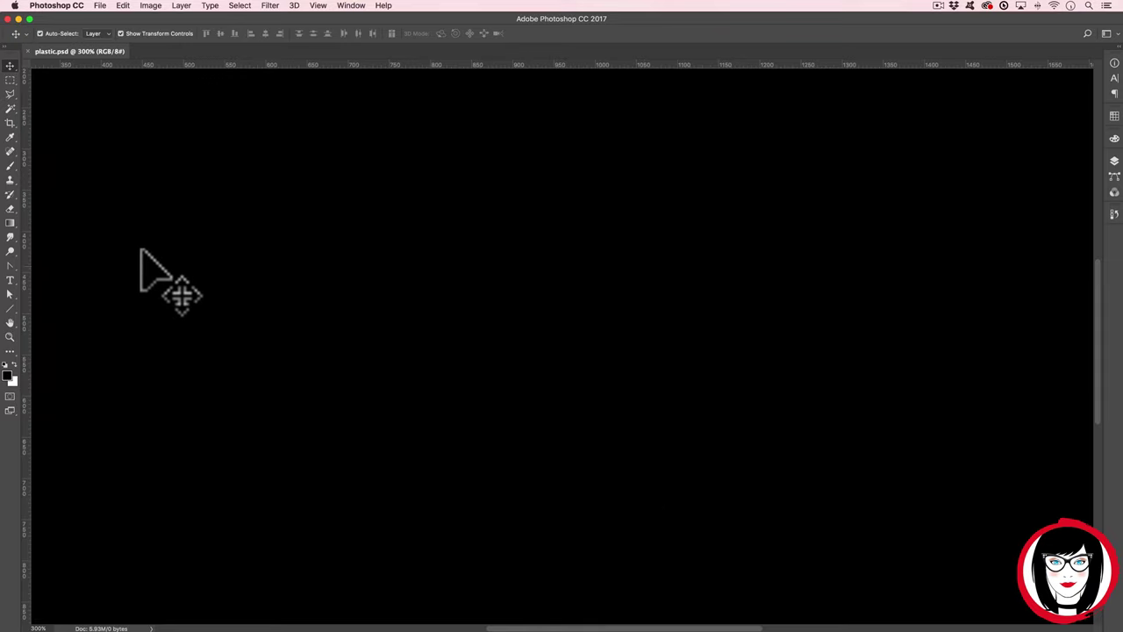
# With the Horizontal Type tool and a white foreground, type 'plastic' on the canvas.
pyautogui.moveTo(10, 281); pyautogui.dragTo(58, 286)
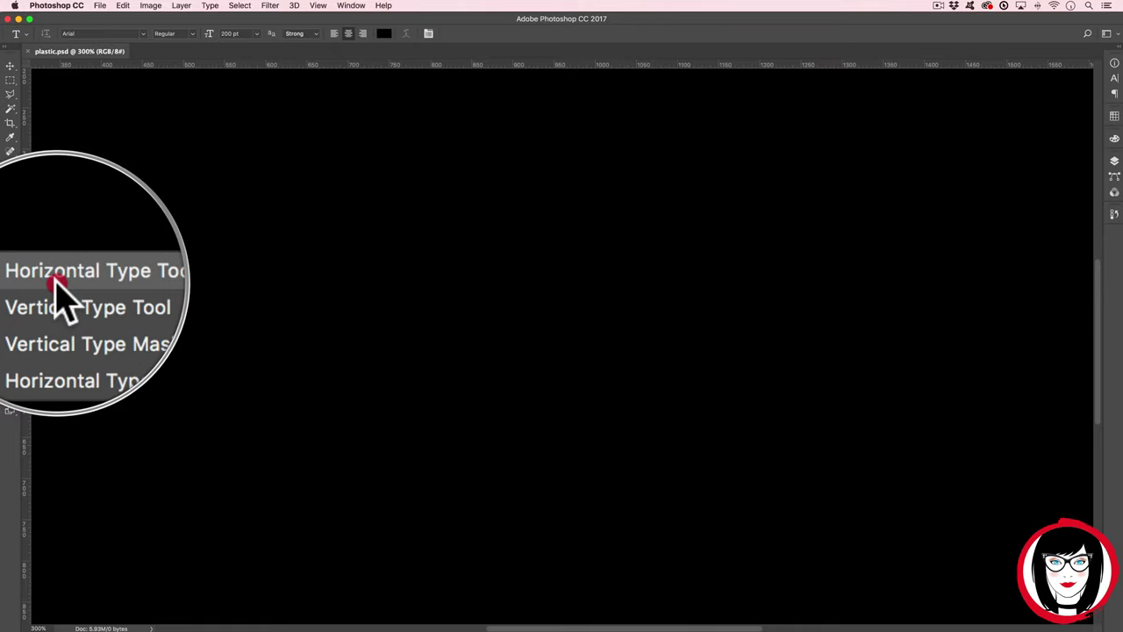
pyautogui.click(58, 286)
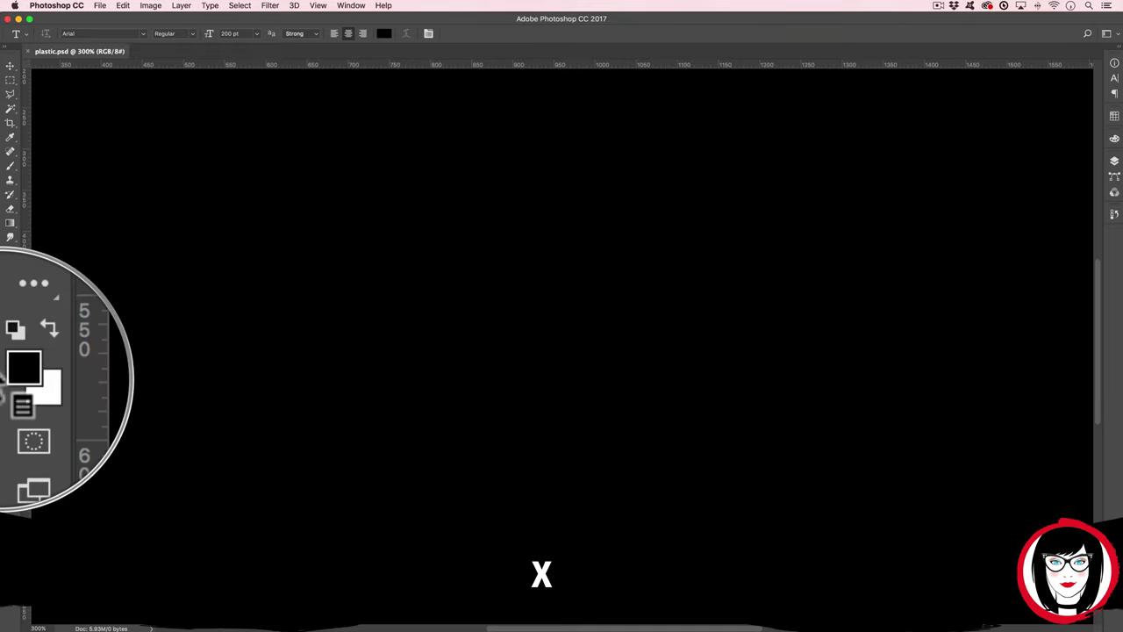
pyautogui.press('x')
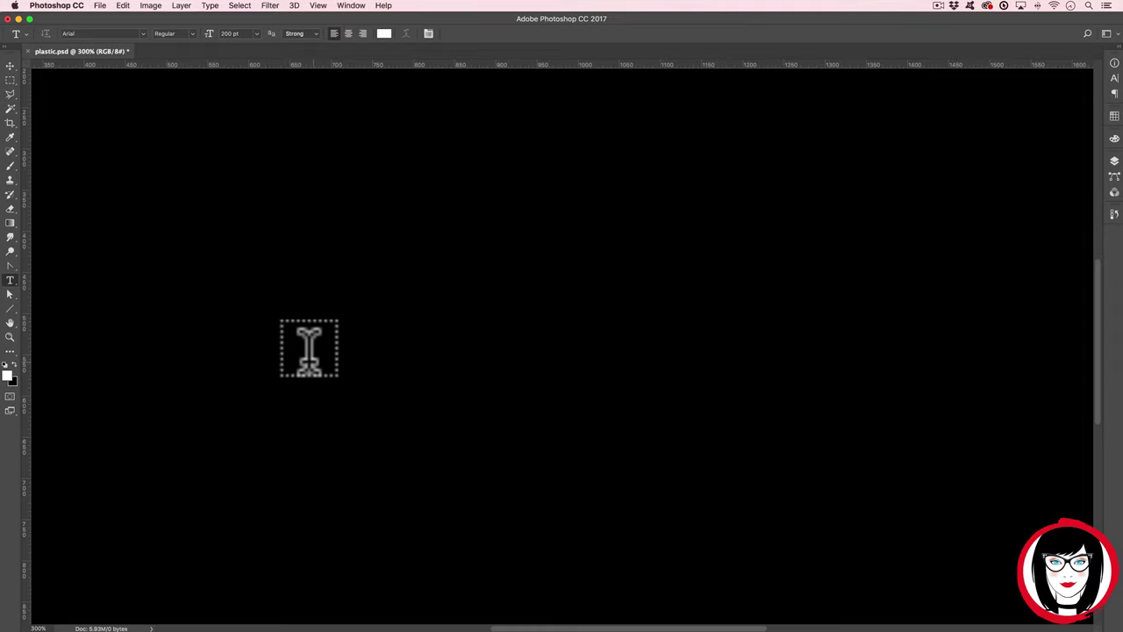
pyautogui.click(314, 353)
pyautogui.write('pla')
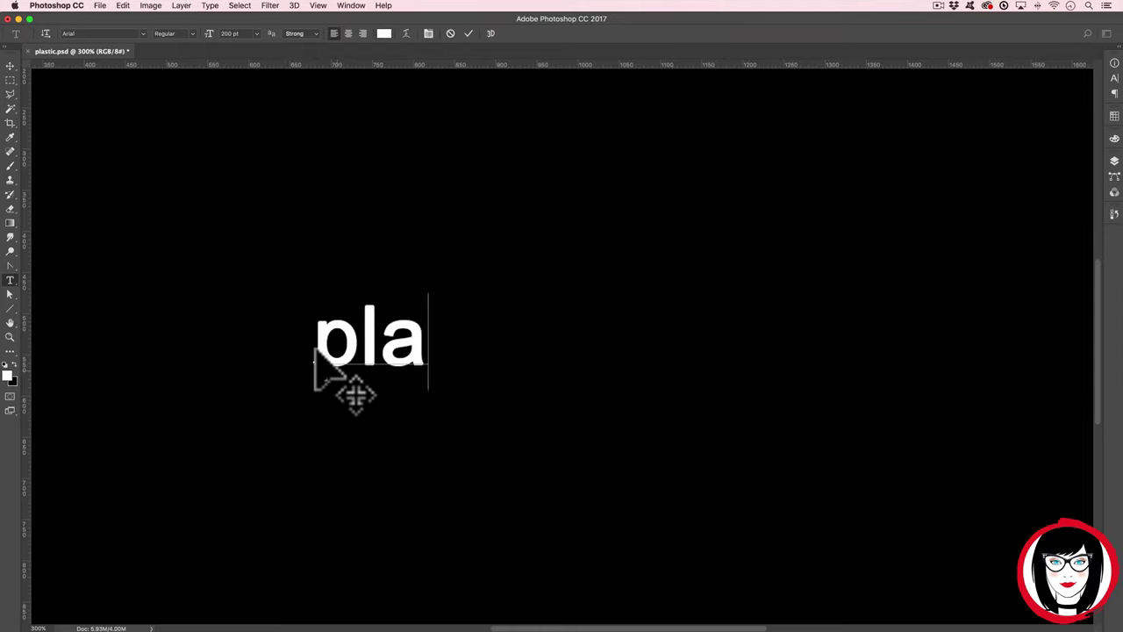
pyautogui.write('stic')
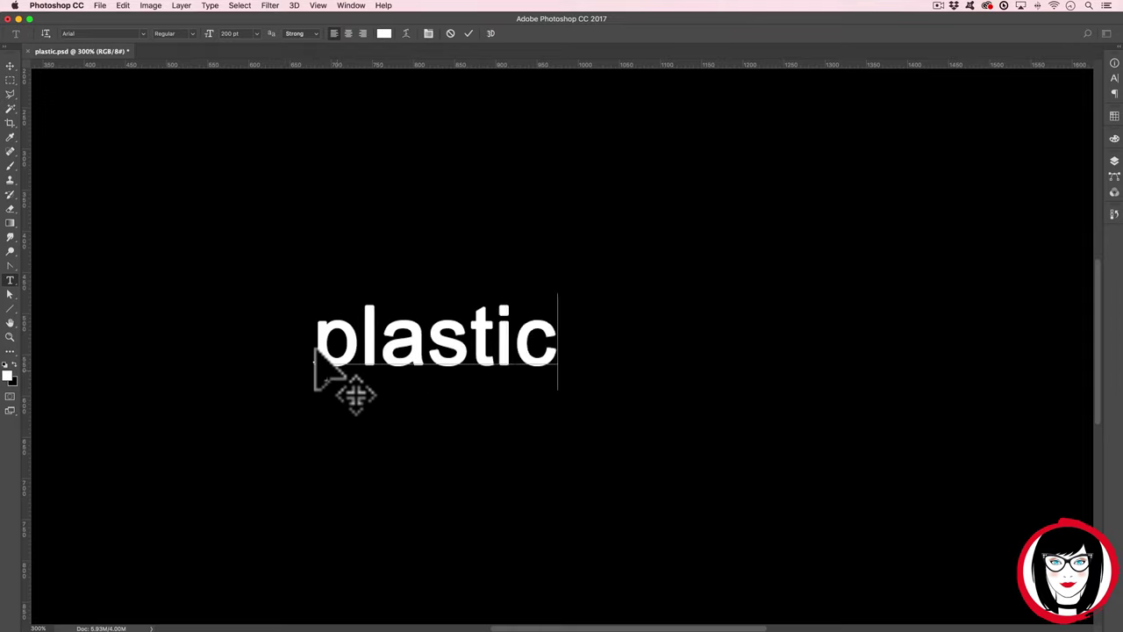
pyautogui.doubleClick(493, 332)
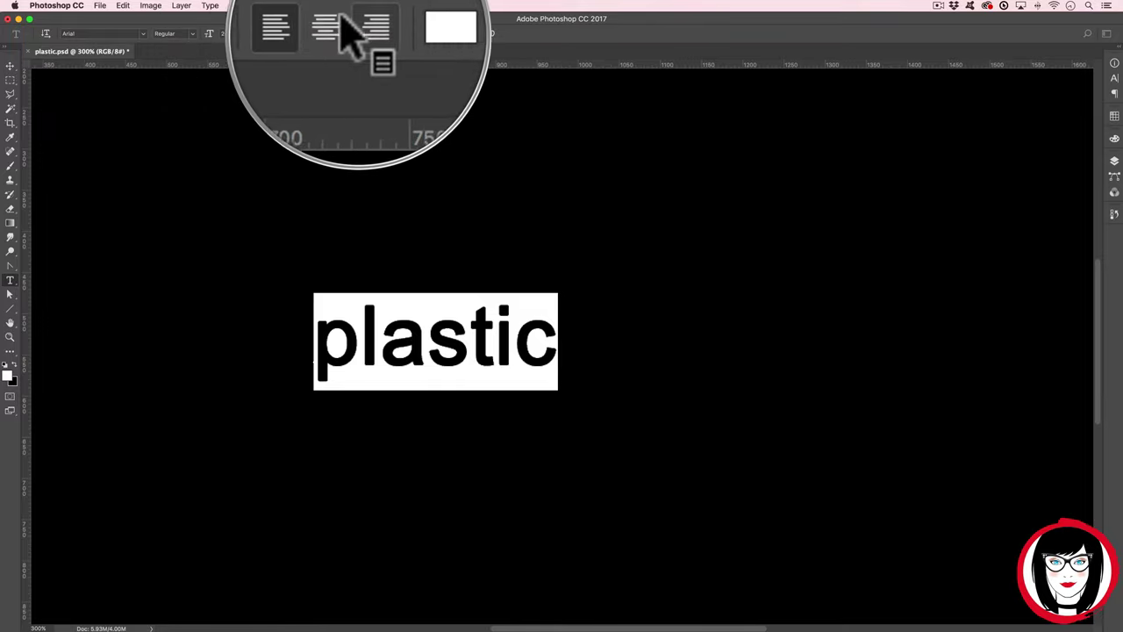
pyautogui.press('super+Return')
# Change the font of 'plastic' to Simply Rounded.
pyautogui.click(143, 33)
pyautogui.scroll(-10, 123, 263)
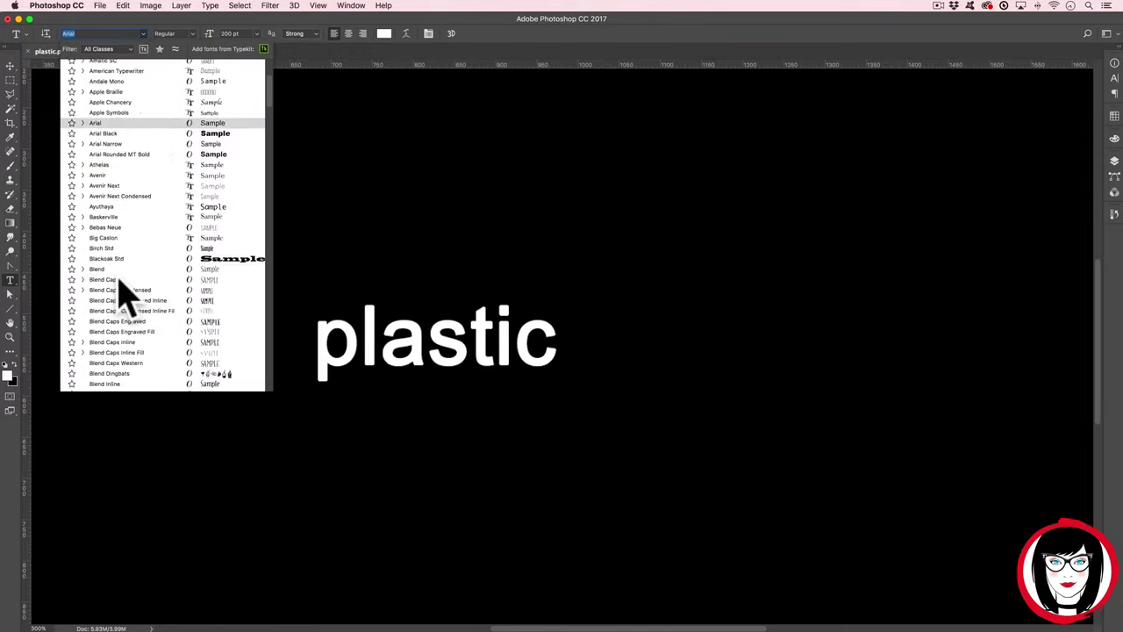
pyautogui.scroll(-10, 123, 298)
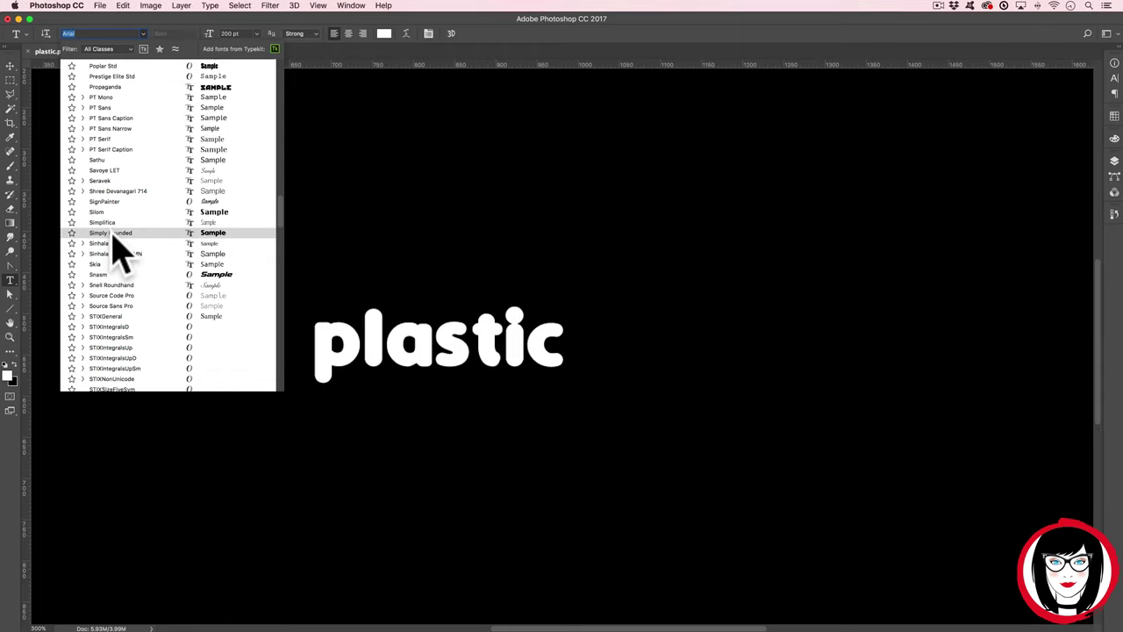
pyautogui.click(114, 234)
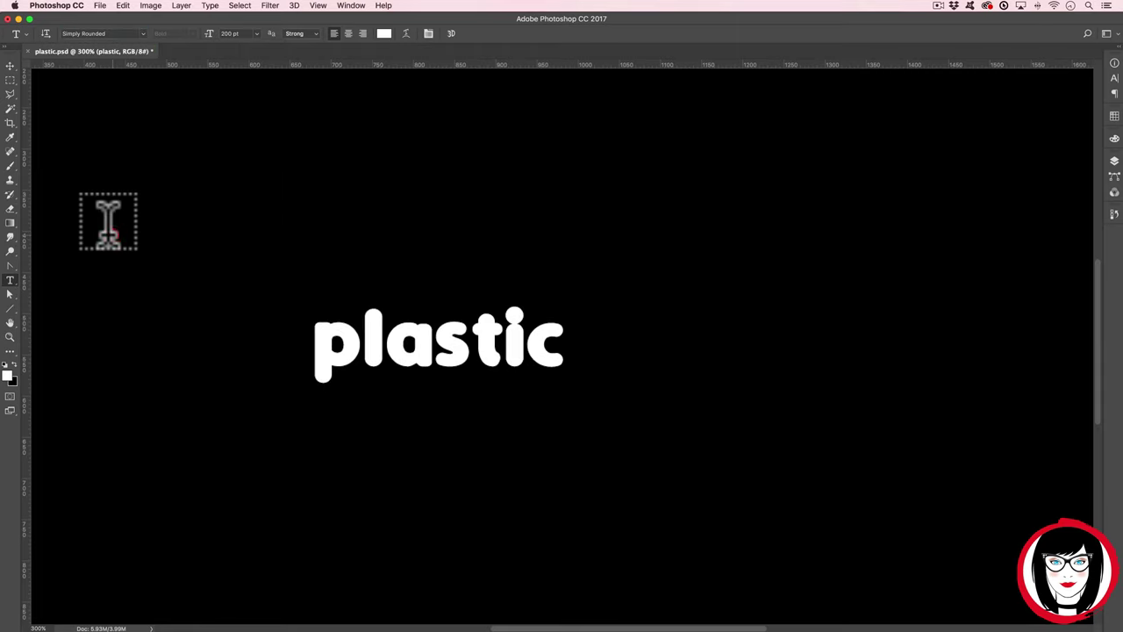
pyautogui.hscroll(-2, 559, 342)
pyautogui.hscroll(2, 551, 345)
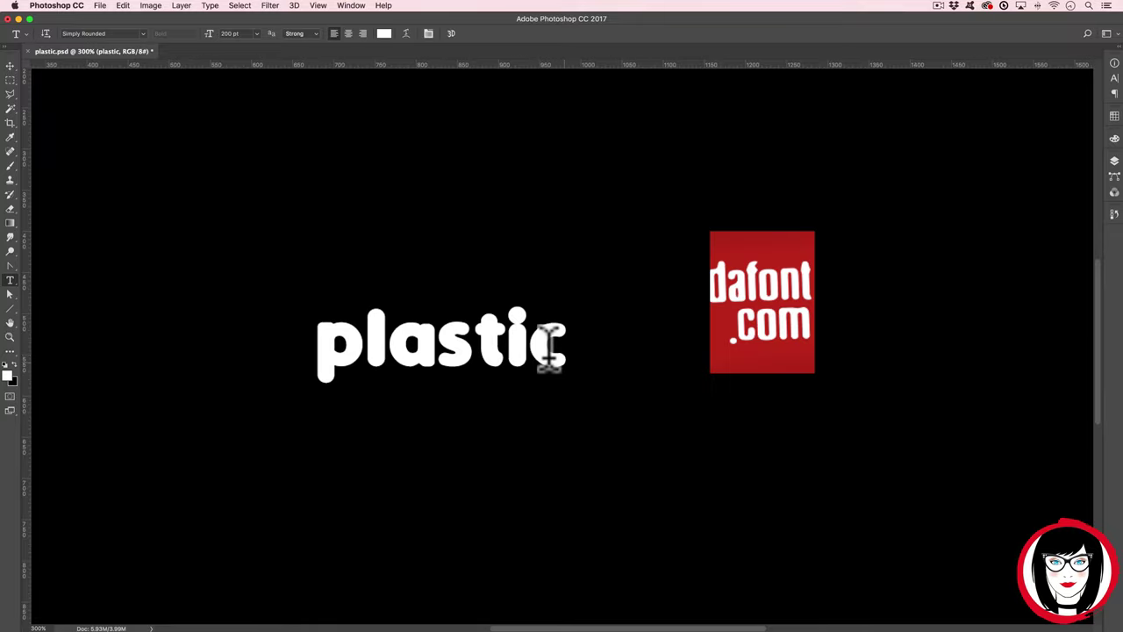
pyautogui.hscroll(2, 549, 346)
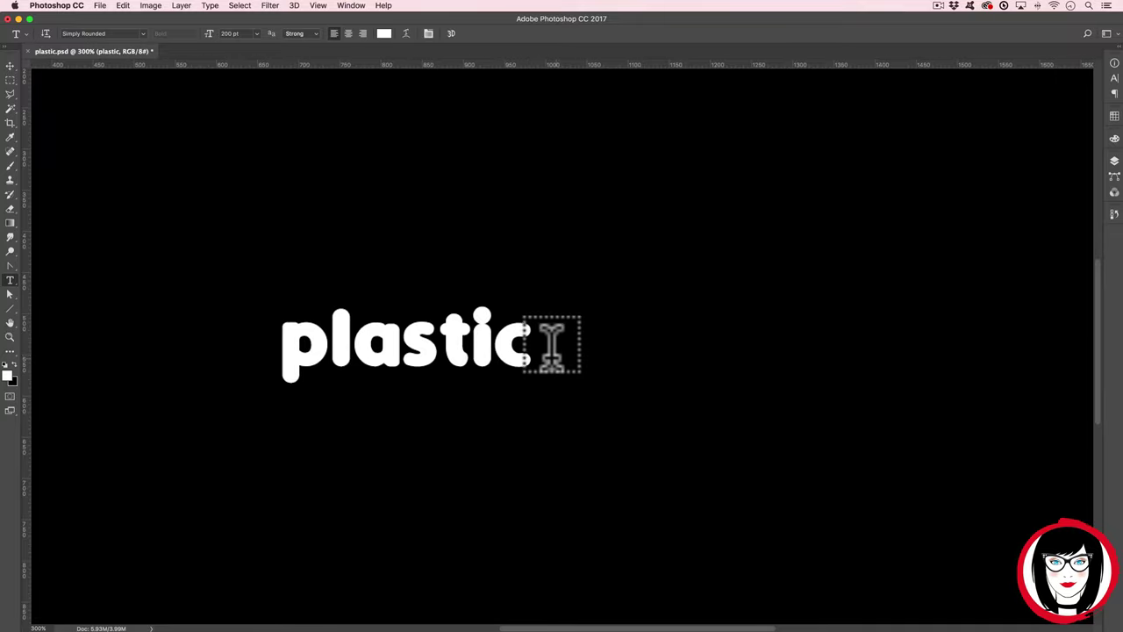
pyautogui.hscroll(-2, 550, 347)
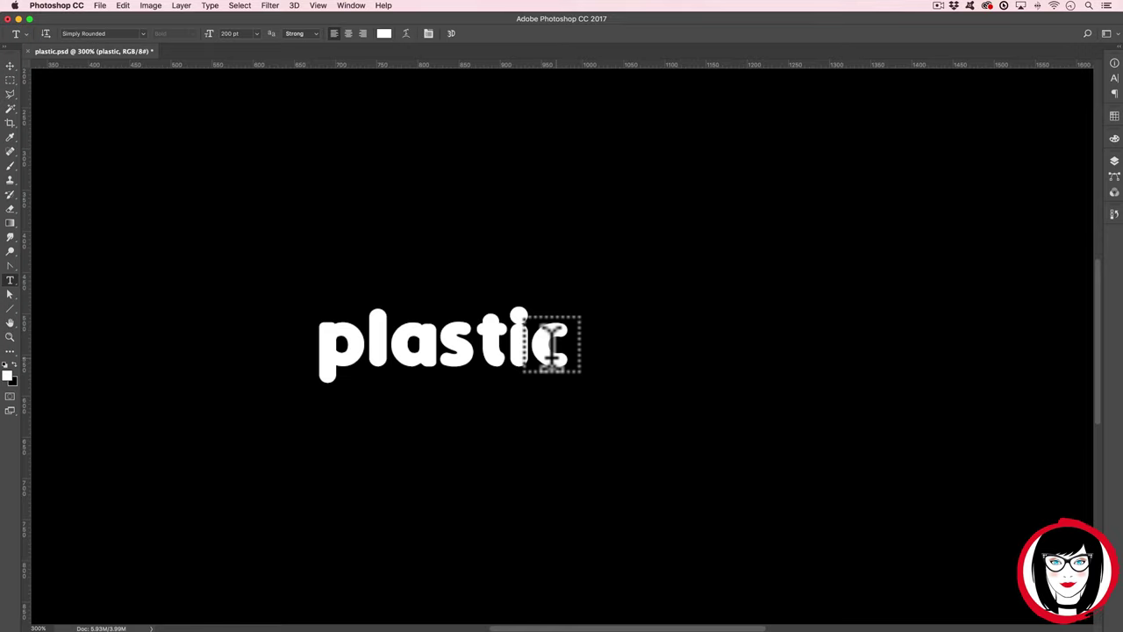
# Select all the letters and set the font size to 500 pt.
pyautogui.moveTo(553, 350); pyautogui.dragTo(446, 346)
pyautogui.hscroll(-2, 526, 347)
pyautogui.moveTo(585, 351); pyautogui.dragTo(317, 318)
pyautogui.click(256, 33)
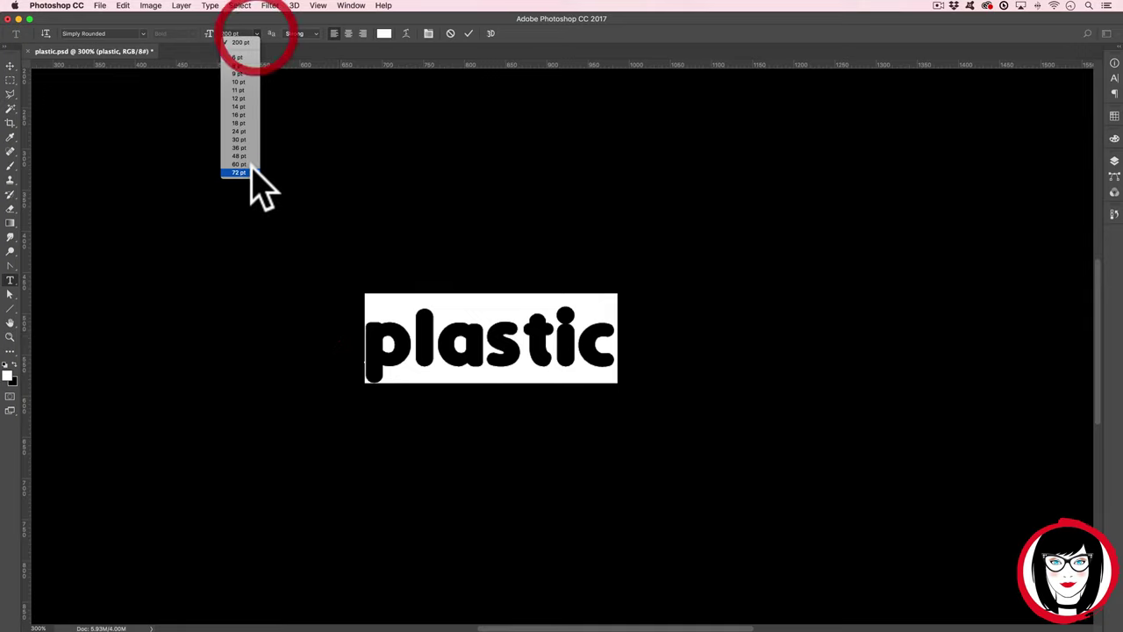
pyautogui.click(233, 35)
pyautogui.moveTo(233, 35); pyautogui.dragTo(204, 35)
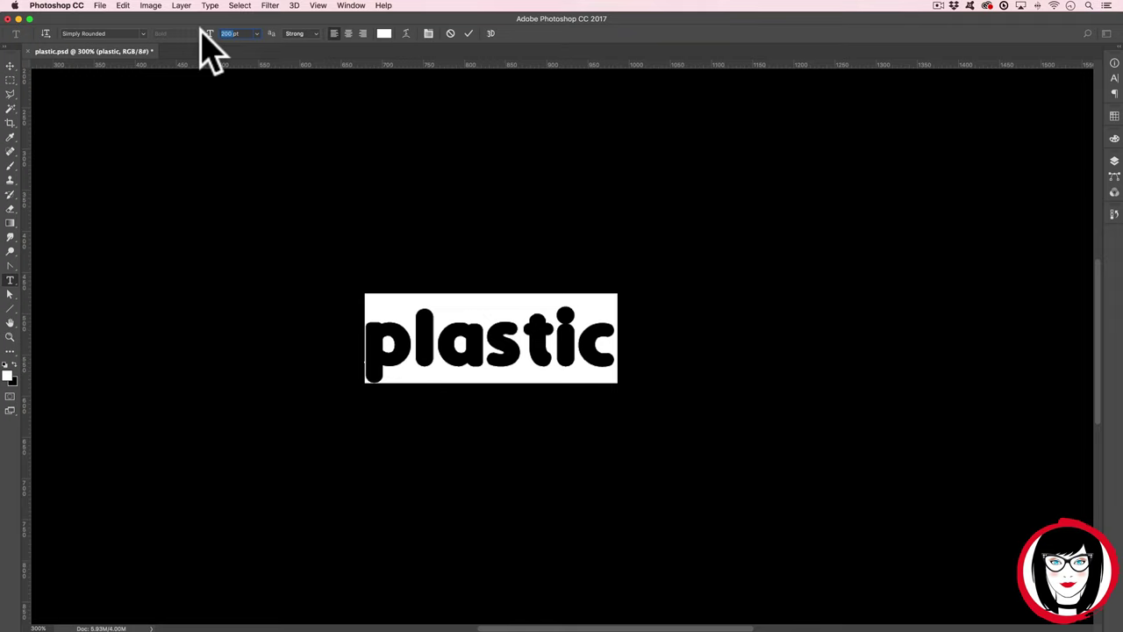
pyautogui.write('1')
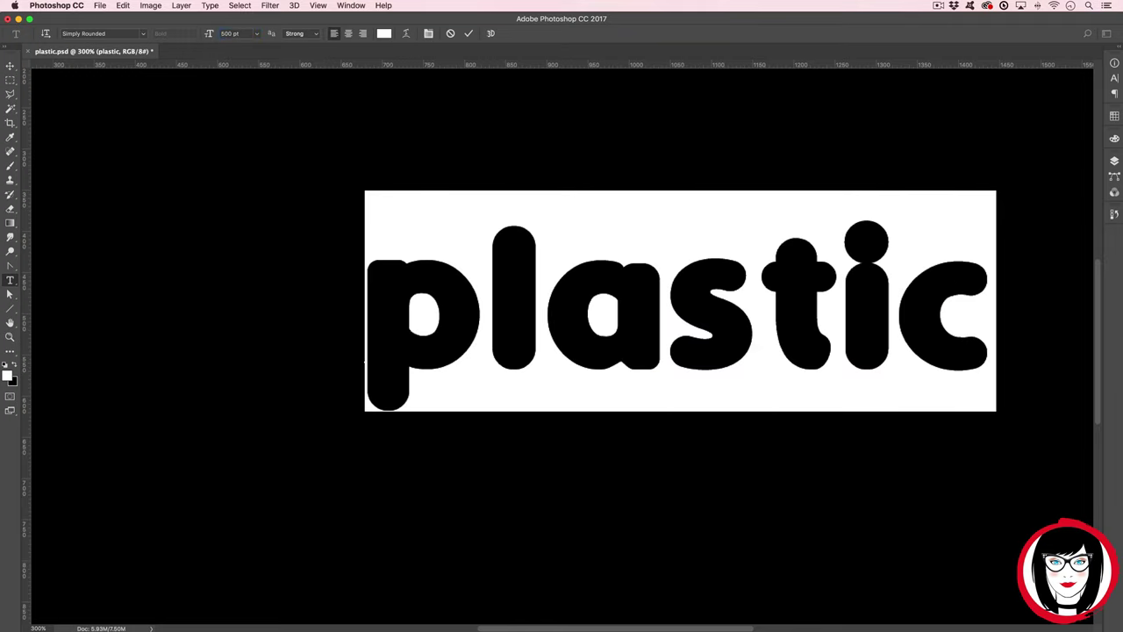
# Scale 'plastic' proportionally to 125.5% and position it across the canvas middle.
pyautogui.click(10, 66)
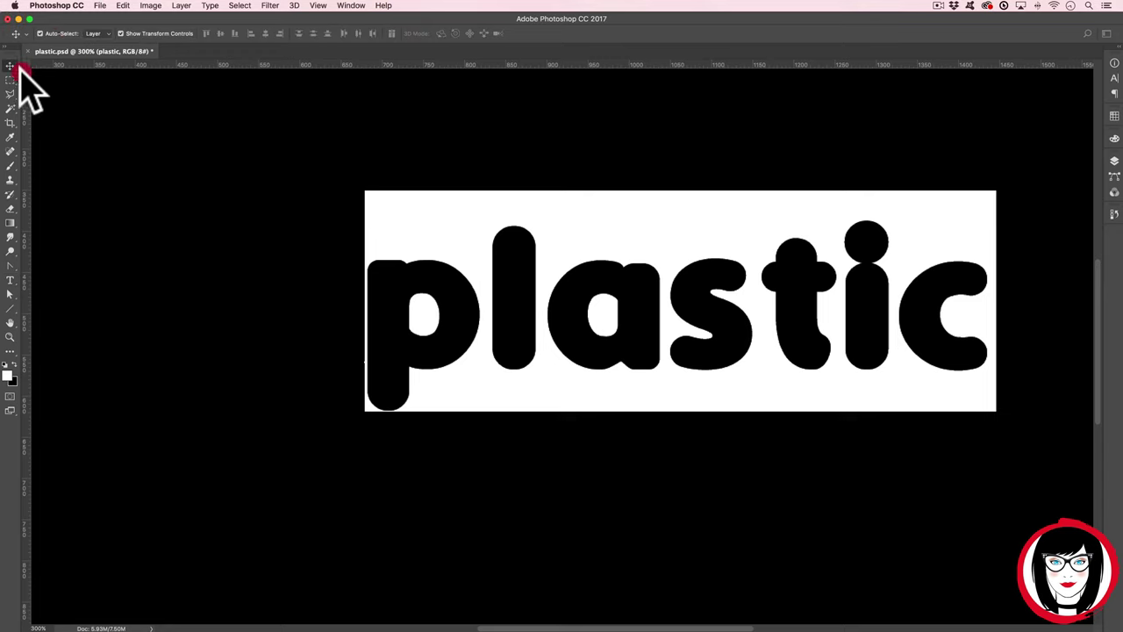
pyautogui.click(497, 325)
pyautogui.moveTo(498, 325); pyautogui.dragTo(355, 277)
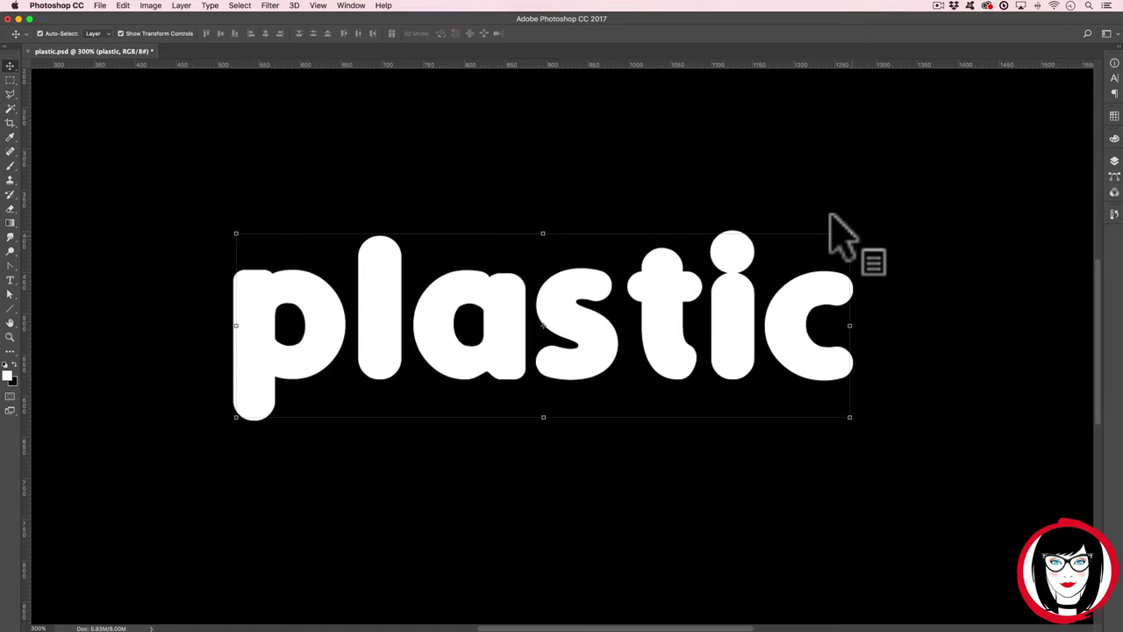
pyautogui.moveTo(848, 231); pyautogui.dragTo(834, 197)
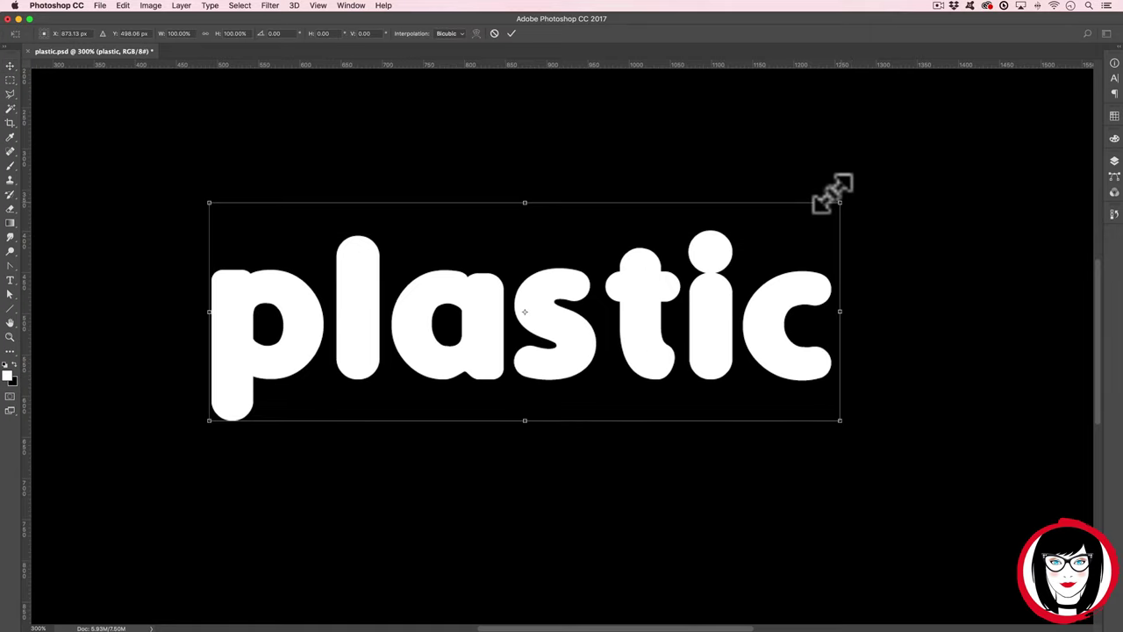
pyautogui.moveTo(832, 194); pyautogui.dragTo(991, 130)
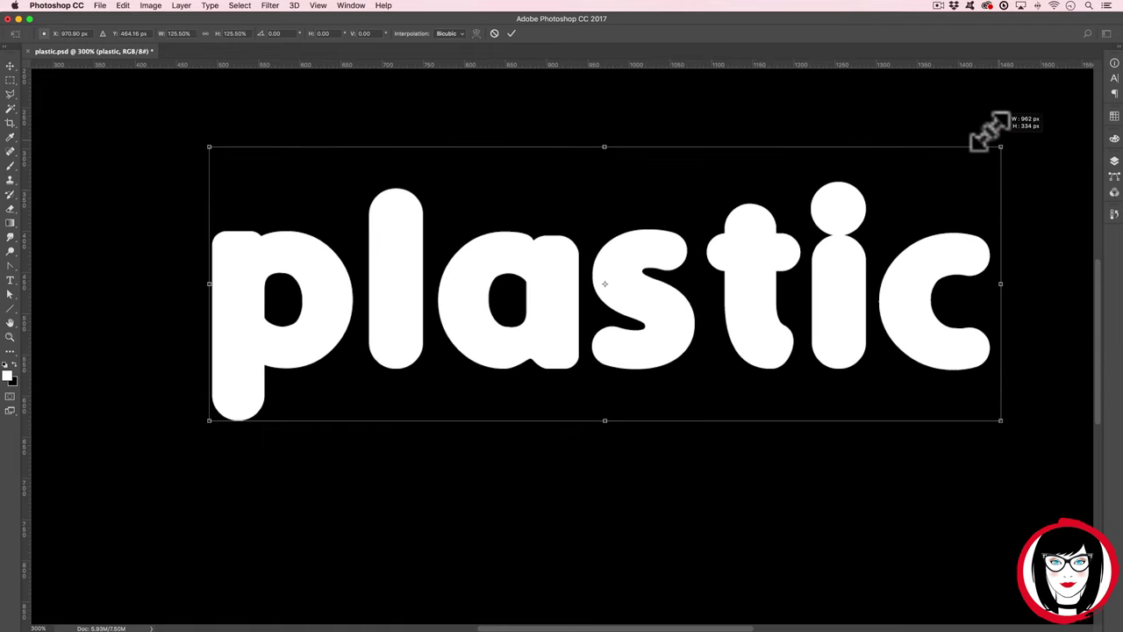
pyautogui.moveTo(742, 259); pyautogui.dragTo(693, 303)
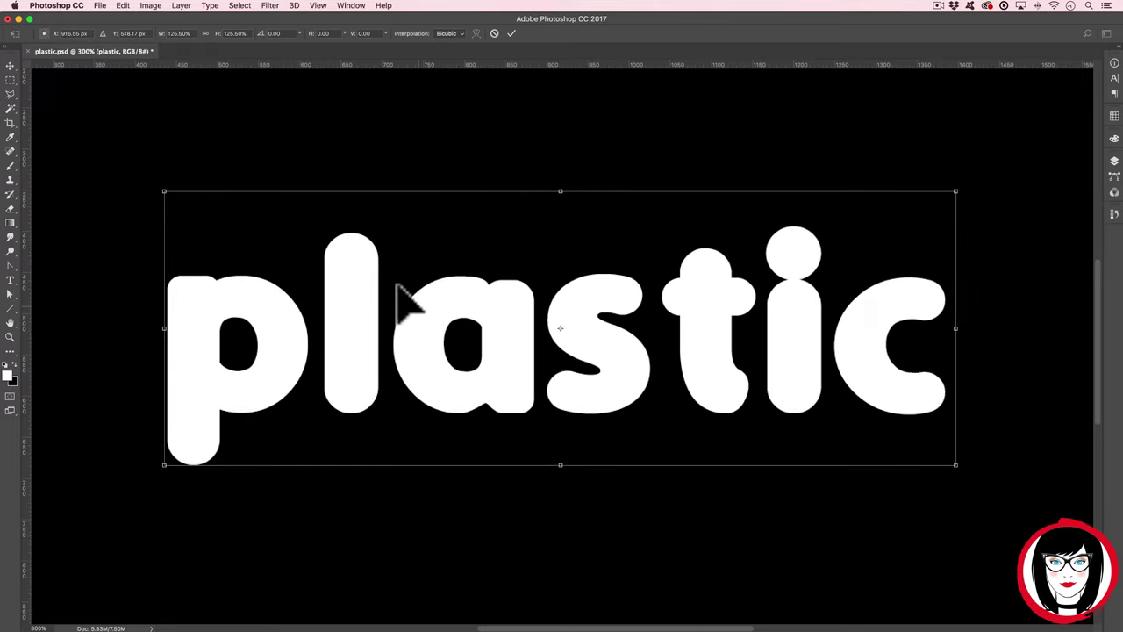
pyautogui.press('Return')
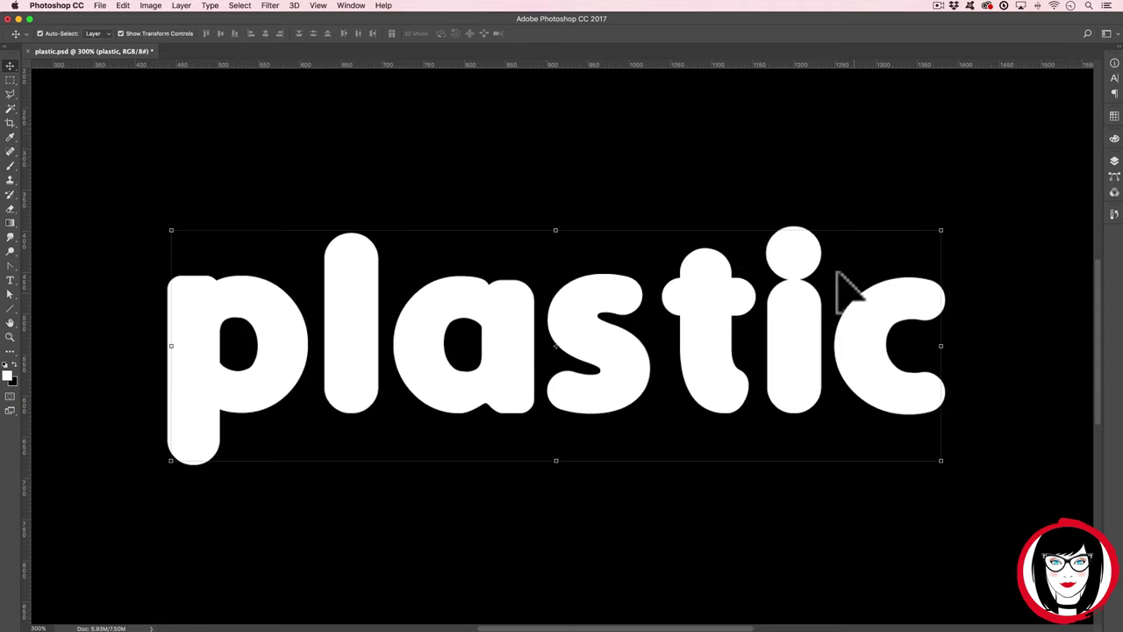
pyautogui.click(1113, 161)
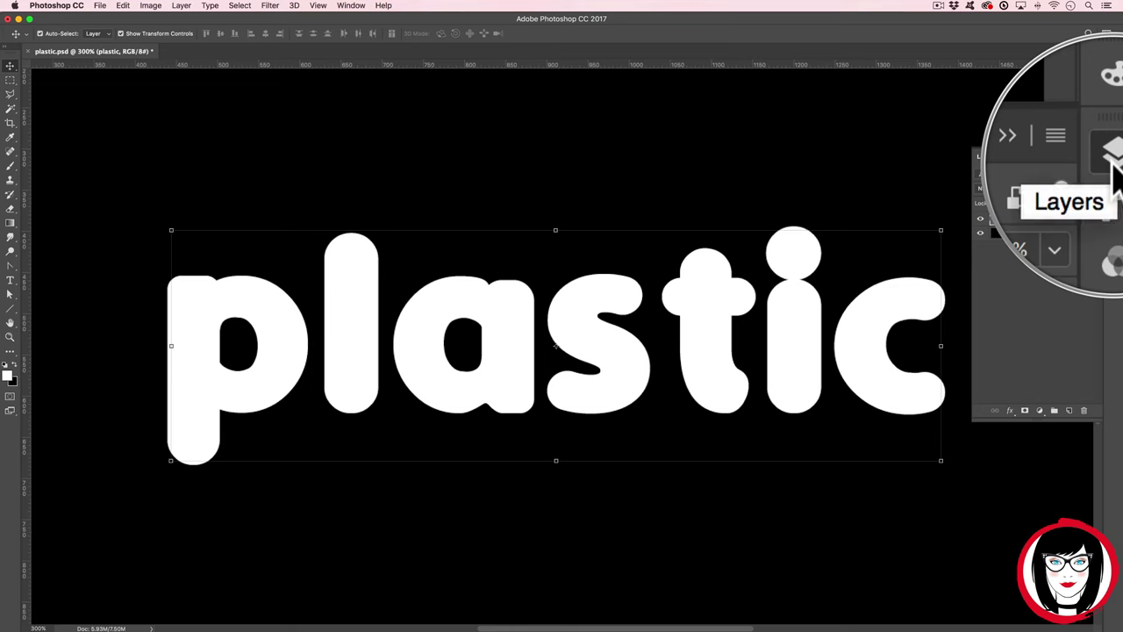
# Select the plastic text layer in the Layers panel and bring up its layer style effects.
pyautogui.click(350, 5)
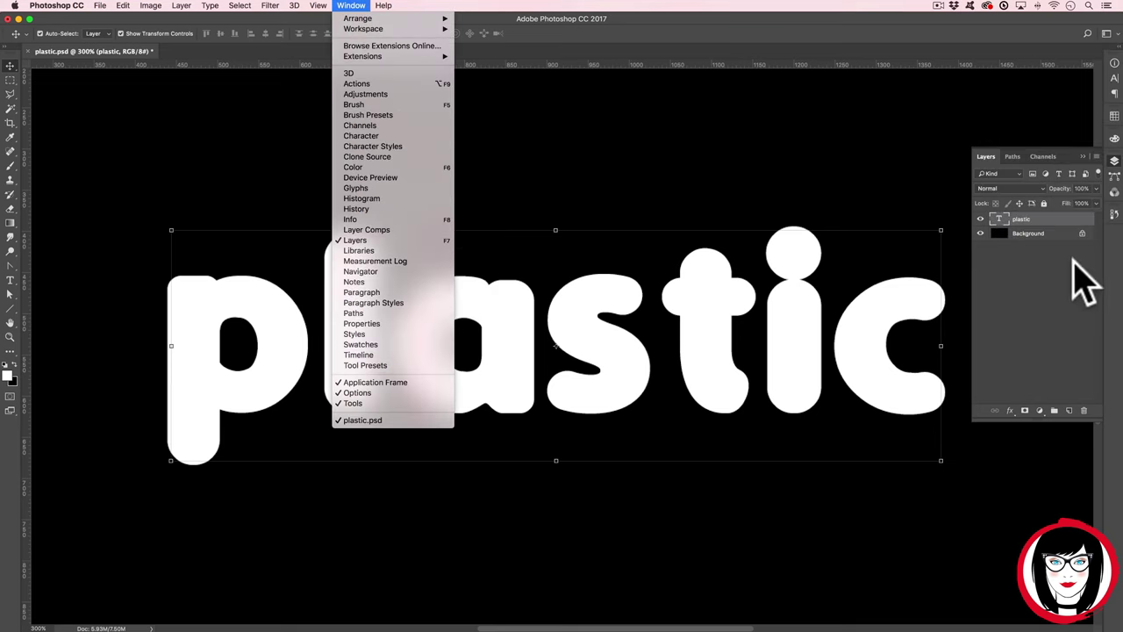
pyautogui.click(995, 218)
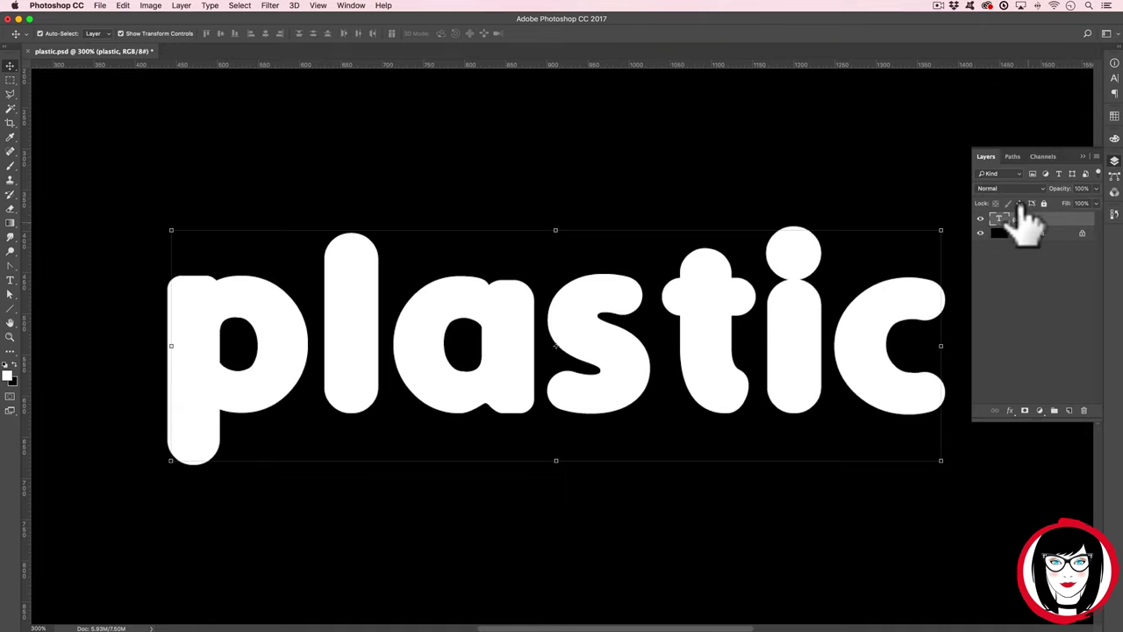
pyautogui.moveTo(1013, 219); pyautogui.dragTo(1011, 222)
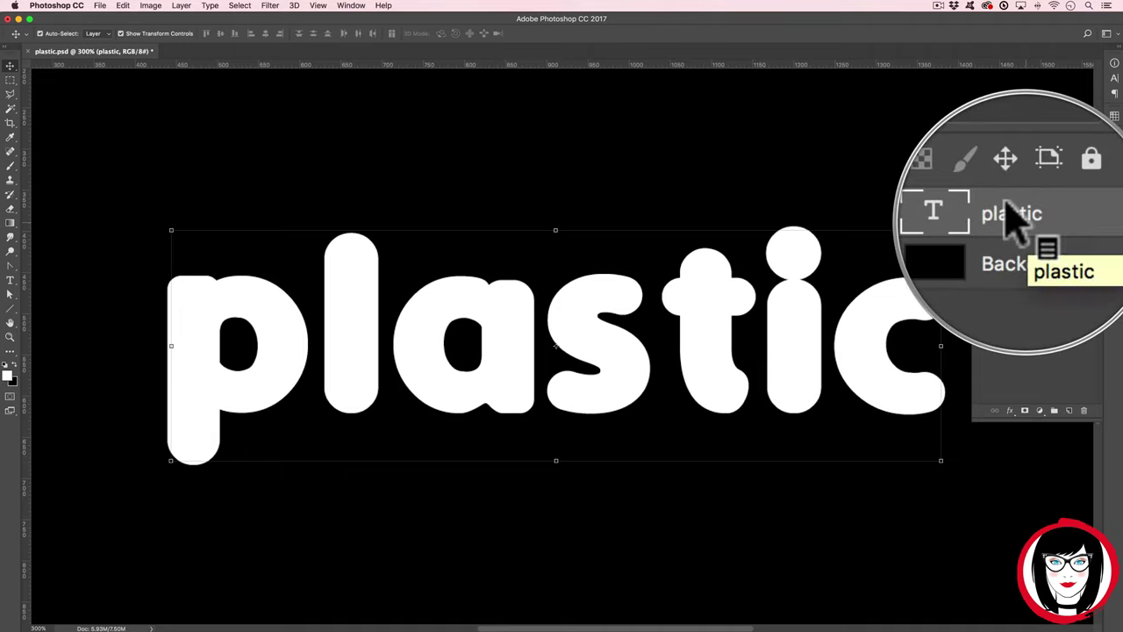
pyautogui.moveTo(1011, 215); pyautogui.dragTo(1009, 409)
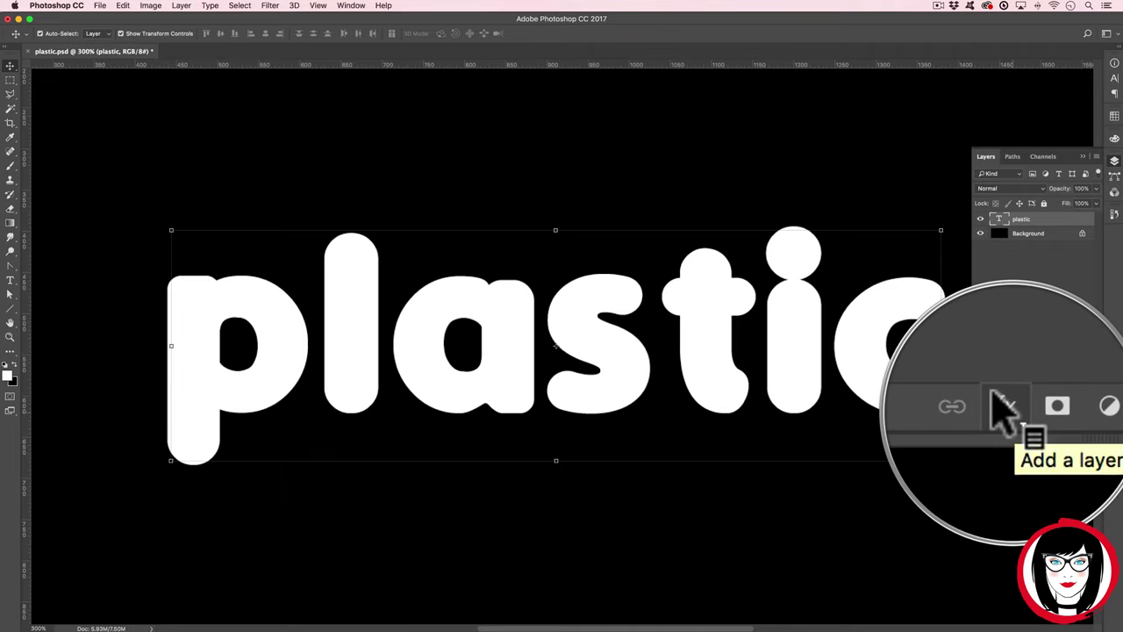
pyautogui.click(1010, 409)
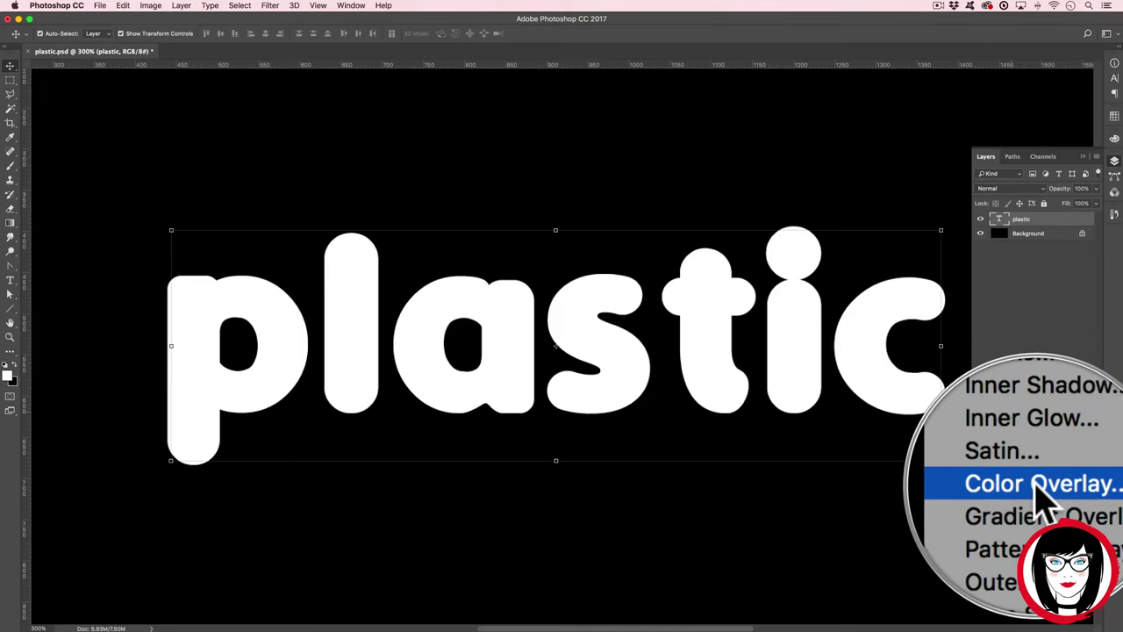
# Add a Color Overlay to the lettering in teal #60cdd7.
pyautogui.click(1036, 492)
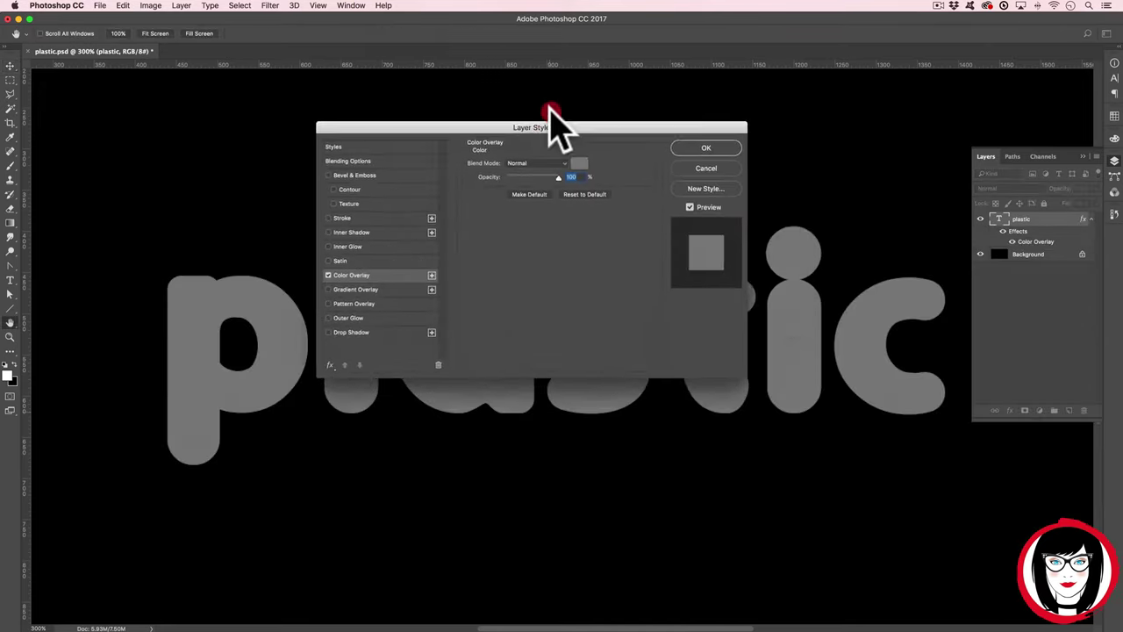
pyautogui.moveTo(552, 113); pyautogui.dragTo(602, 40)
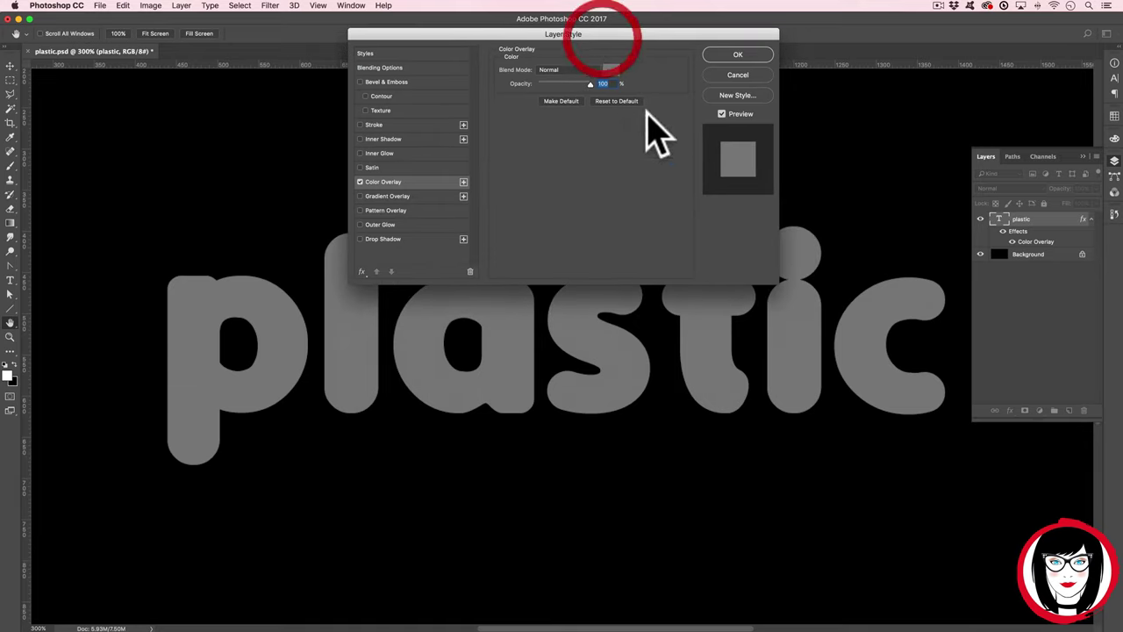
pyautogui.click(611, 69)
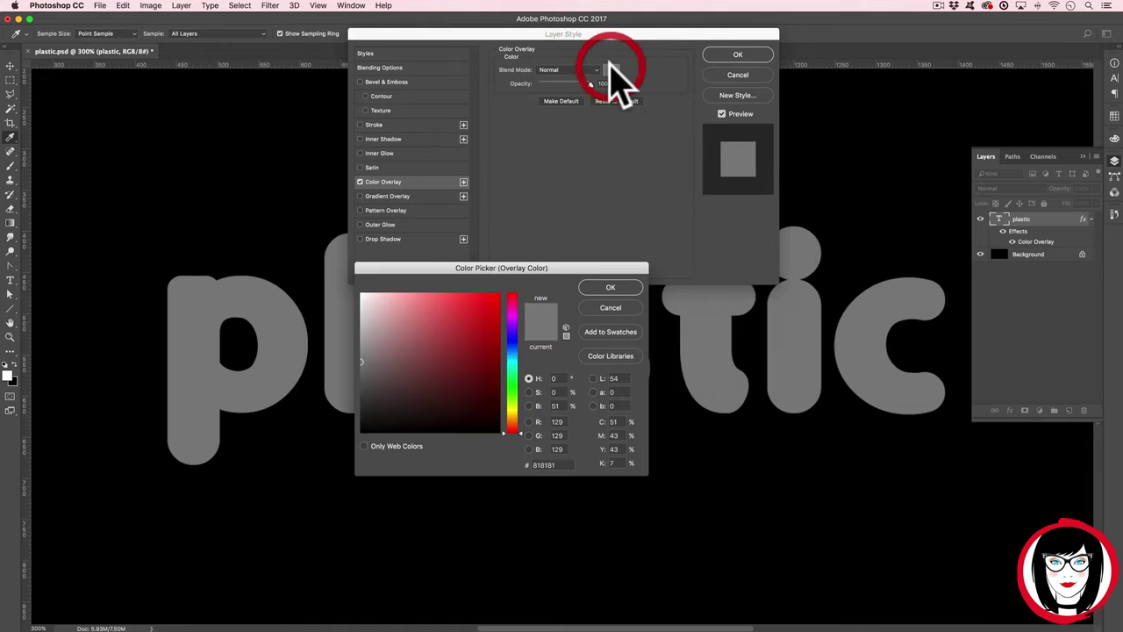
pyautogui.click(515, 363)
pyautogui.click(437, 313)
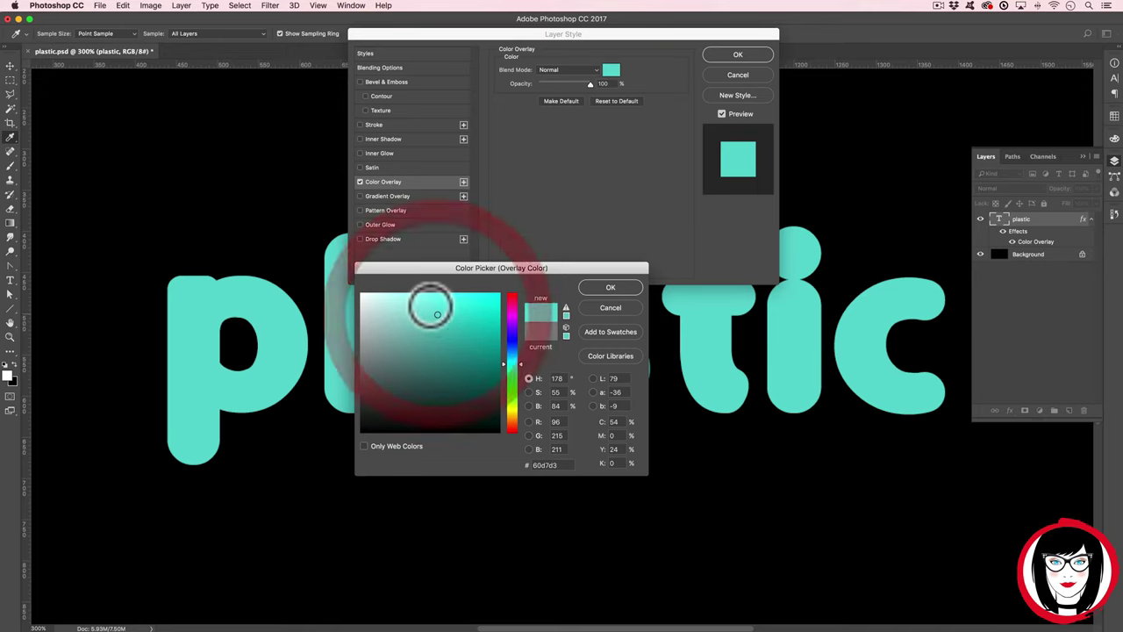
pyautogui.click(520, 361)
pyautogui.moveTo(522, 359); pyautogui.dragTo(522, 362)
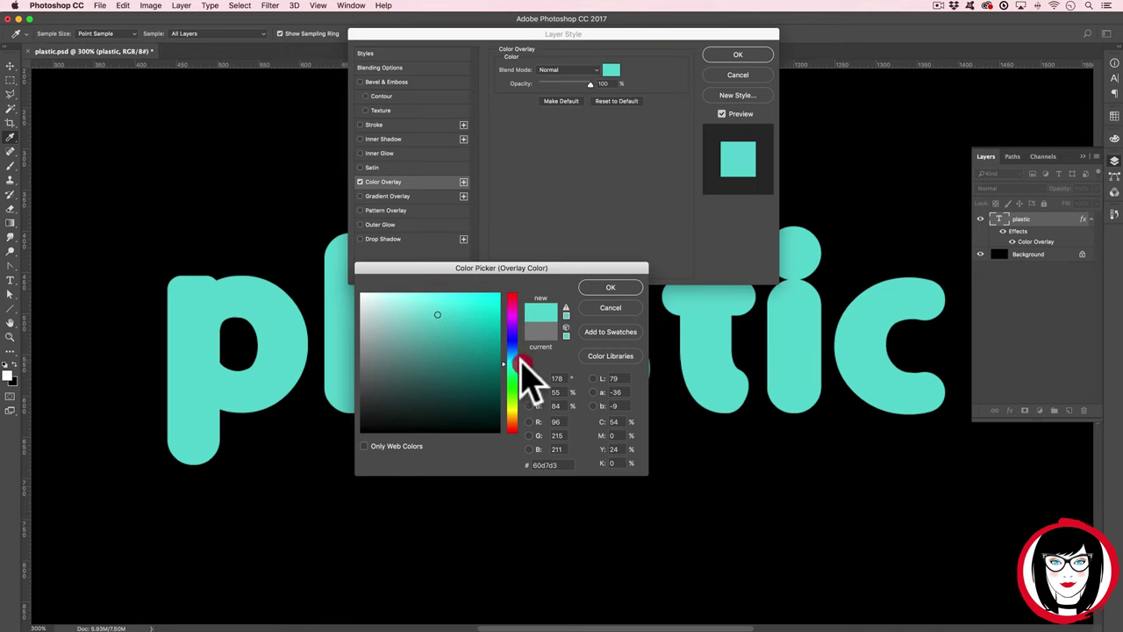
pyautogui.click(518, 360)
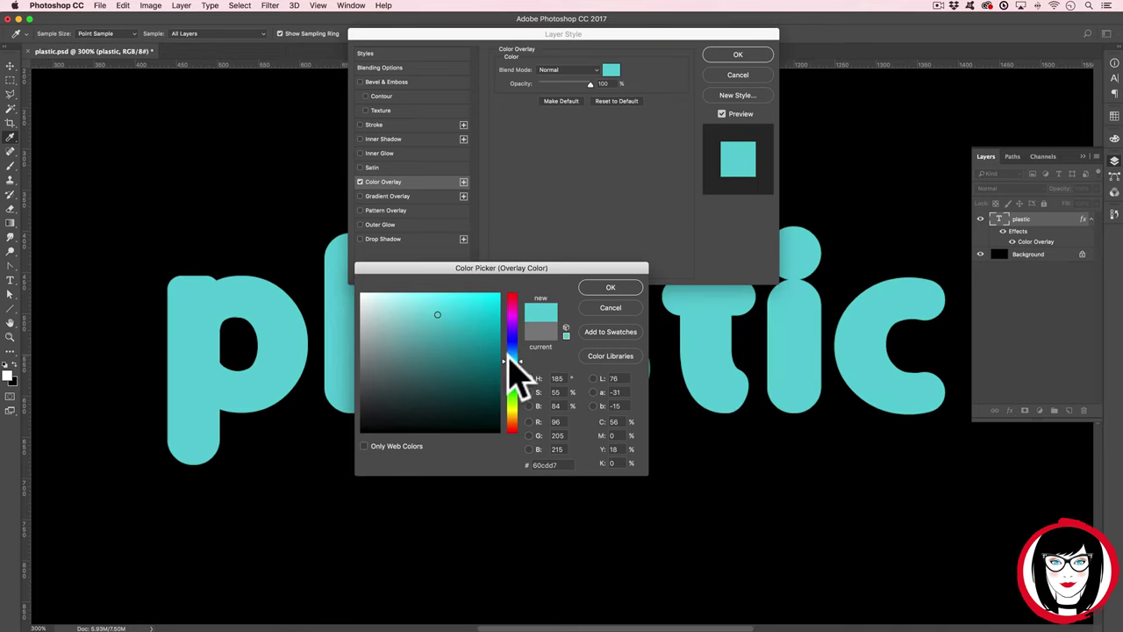
pyautogui.click(610, 287)
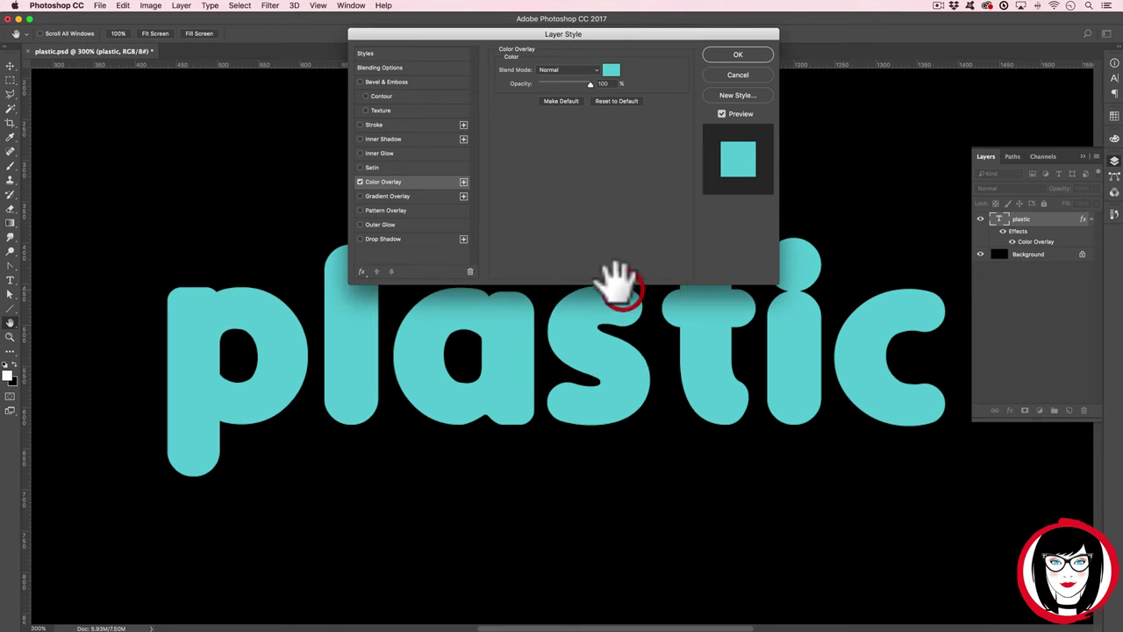
pyautogui.moveTo(610, 281); pyautogui.dragTo(812, 184)
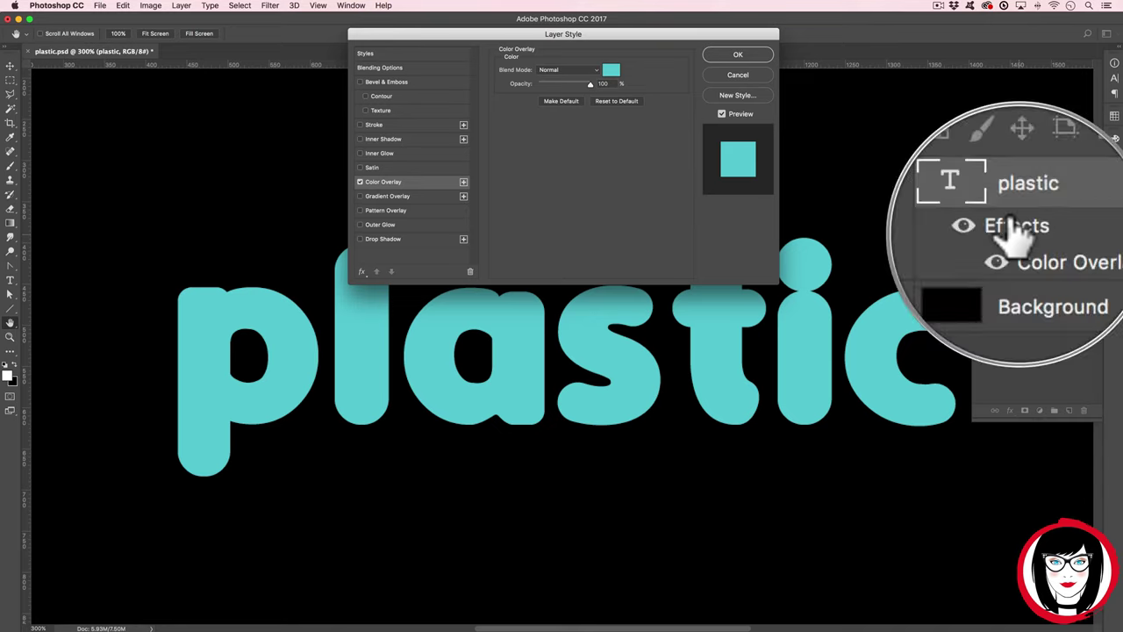
pyautogui.moveTo(1011, 224)
pyautogui.mouseDown()
pyautogui.moveTo(1016, 238)
pyautogui.moveTo(1009, 230)
pyautogui.mouseUp()
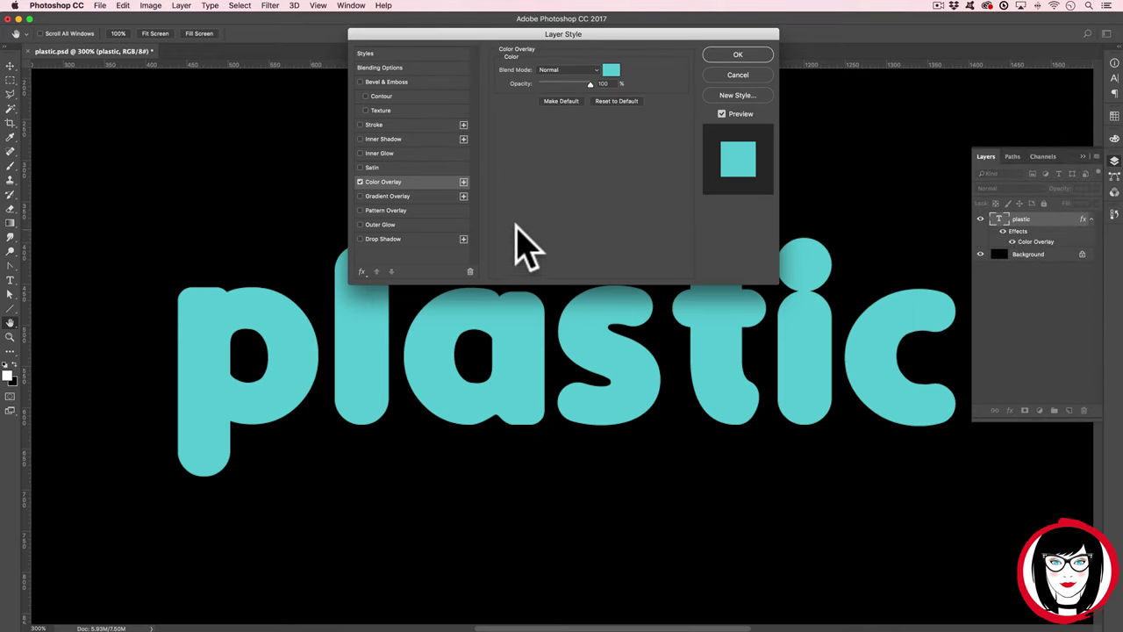
# Turn on Inner Glow for the lettering with Multiply blend at 35% opacity.
pyautogui.click(376, 154)
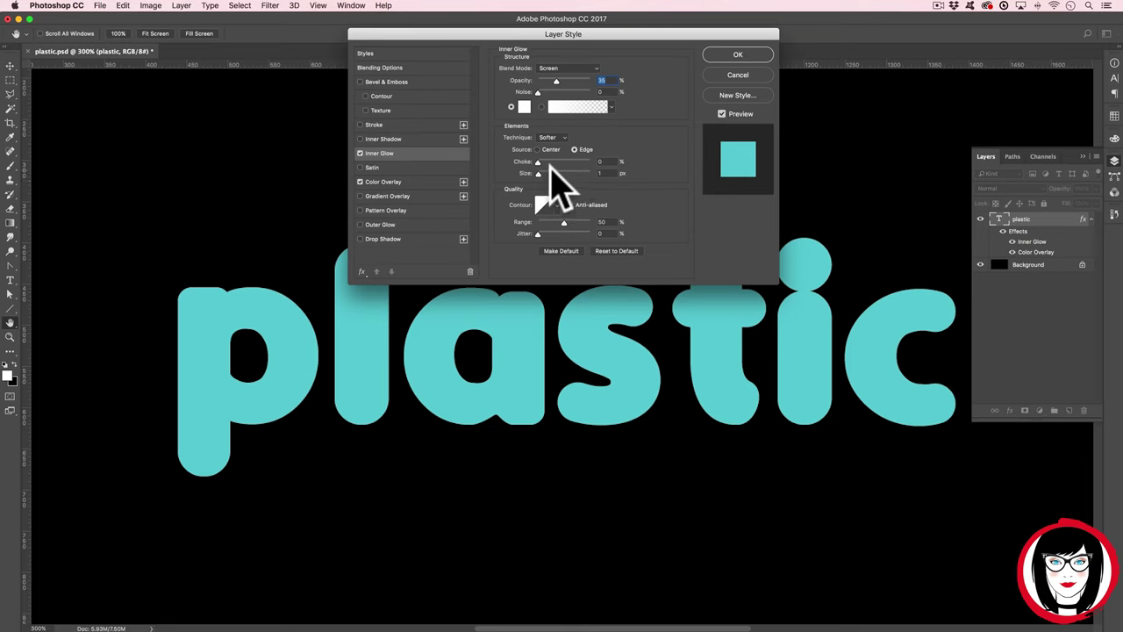
pyautogui.moveTo(518, 34); pyautogui.dragTo(502, 132)
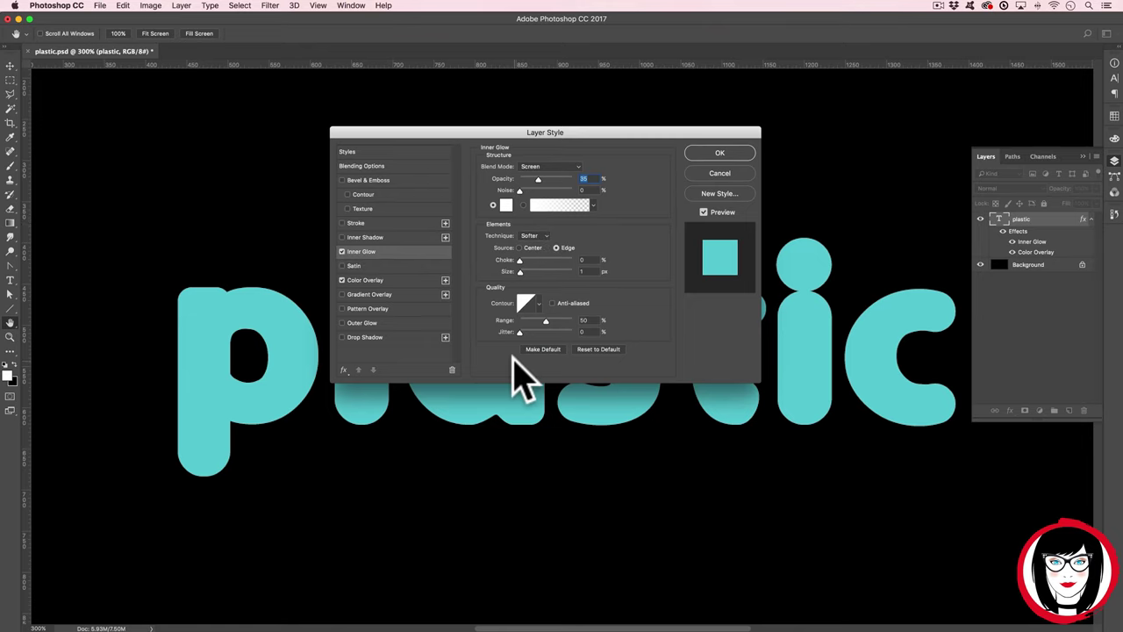
pyautogui.hscroll(2, 515, 368)
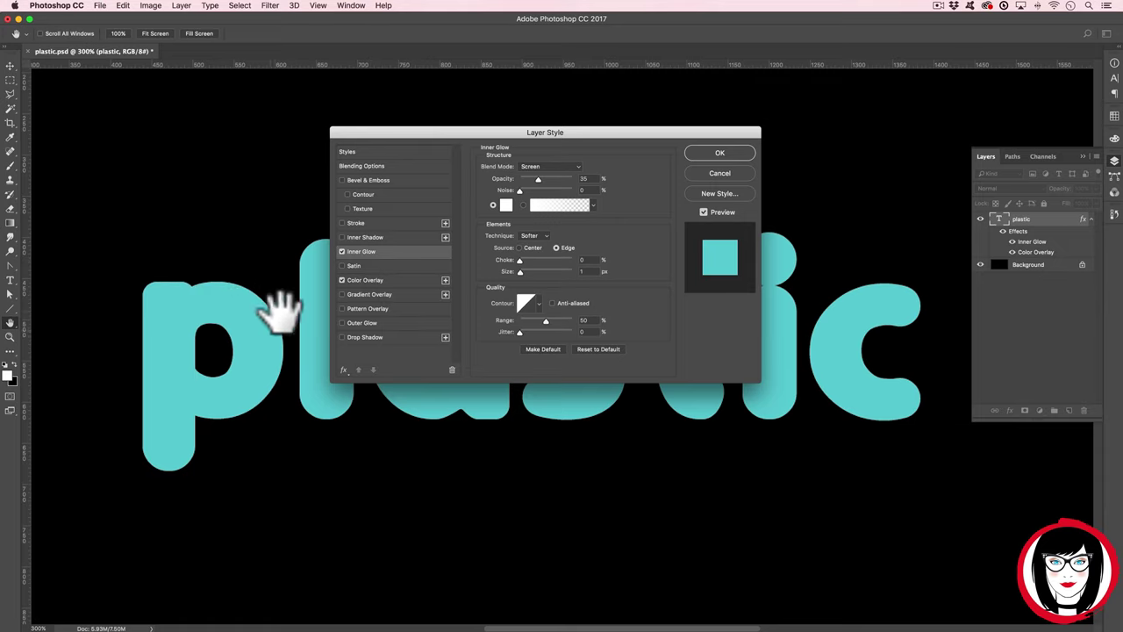
pyautogui.moveTo(371, 252); pyautogui.dragTo(353, 235)
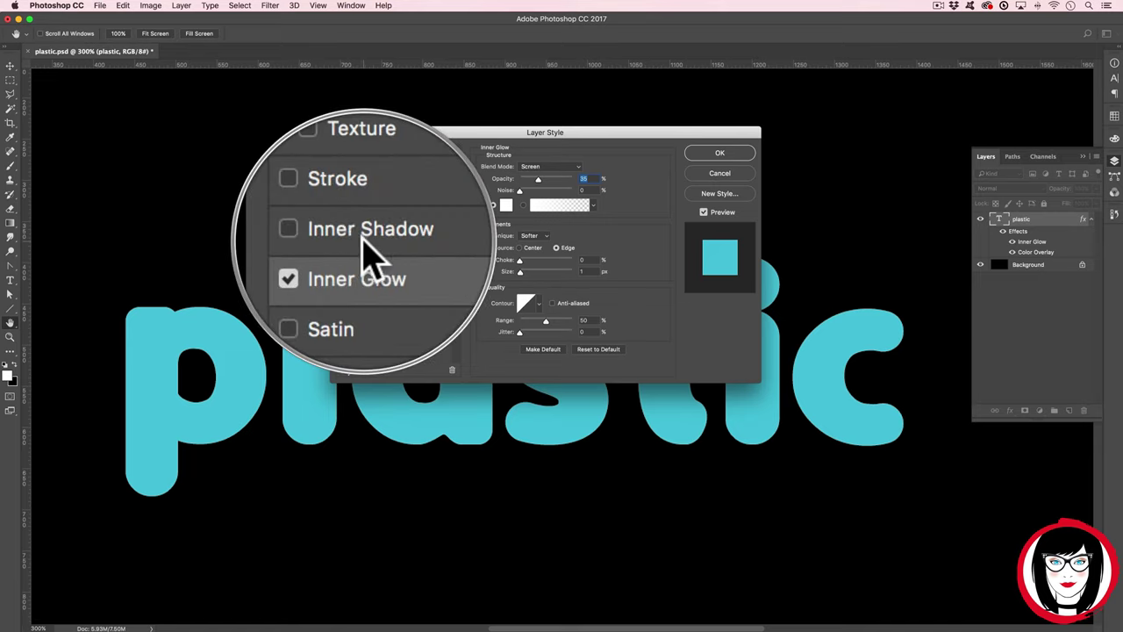
pyautogui.moveTo(356, 277); pyautogui.dragTo(533, 263)
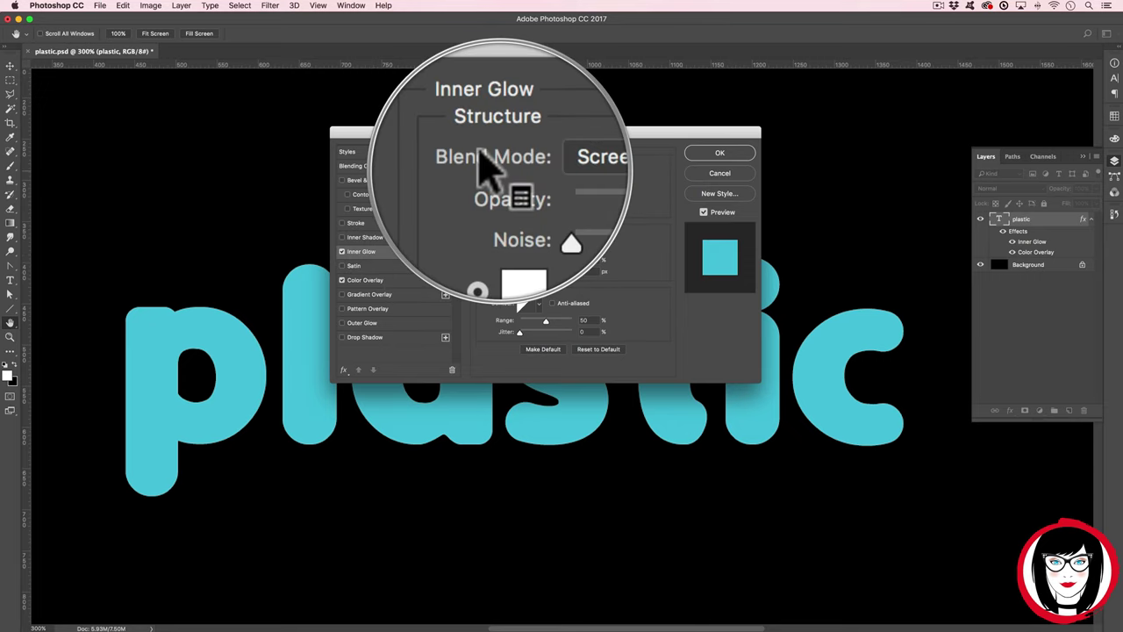
pyautogui.click(583, 182)
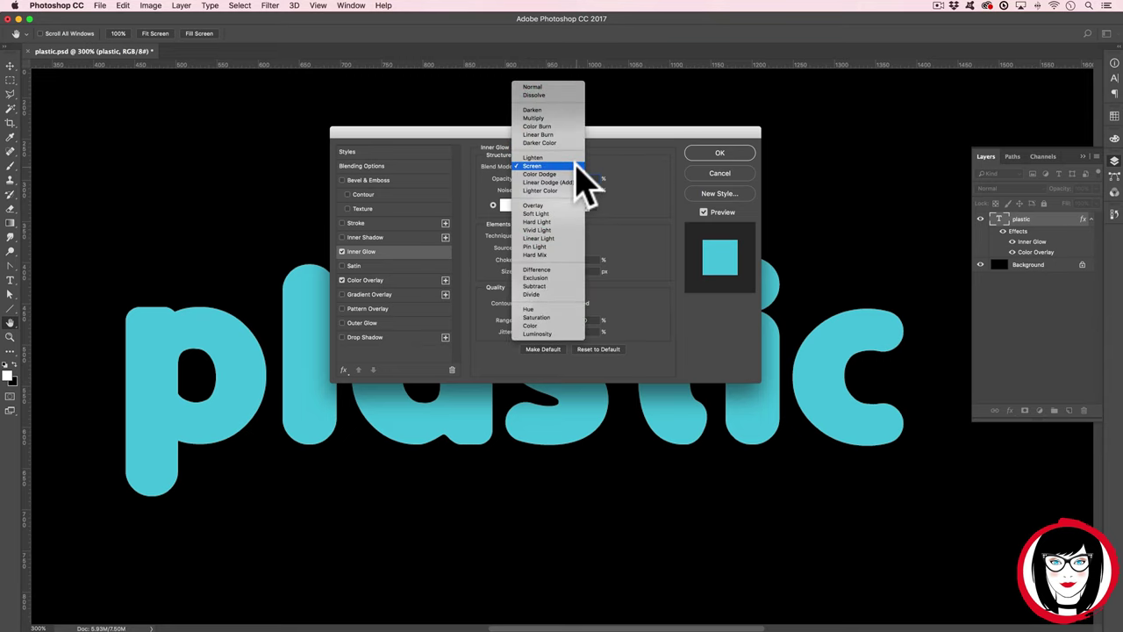
pyautogui.click(548, 118)
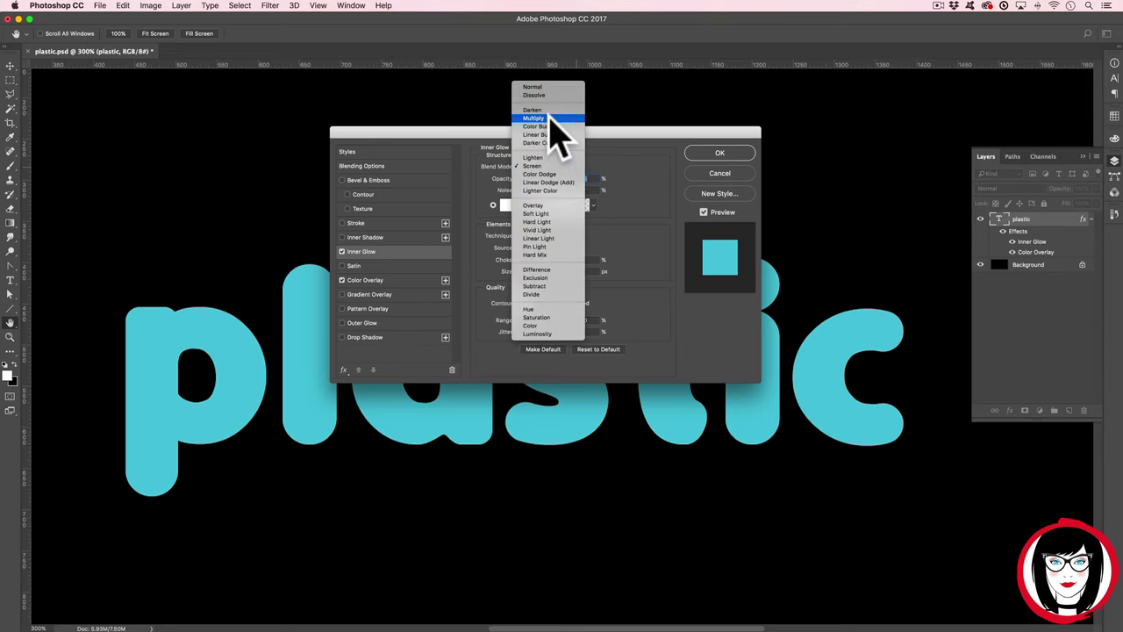
pyautogui.click(548, 118)
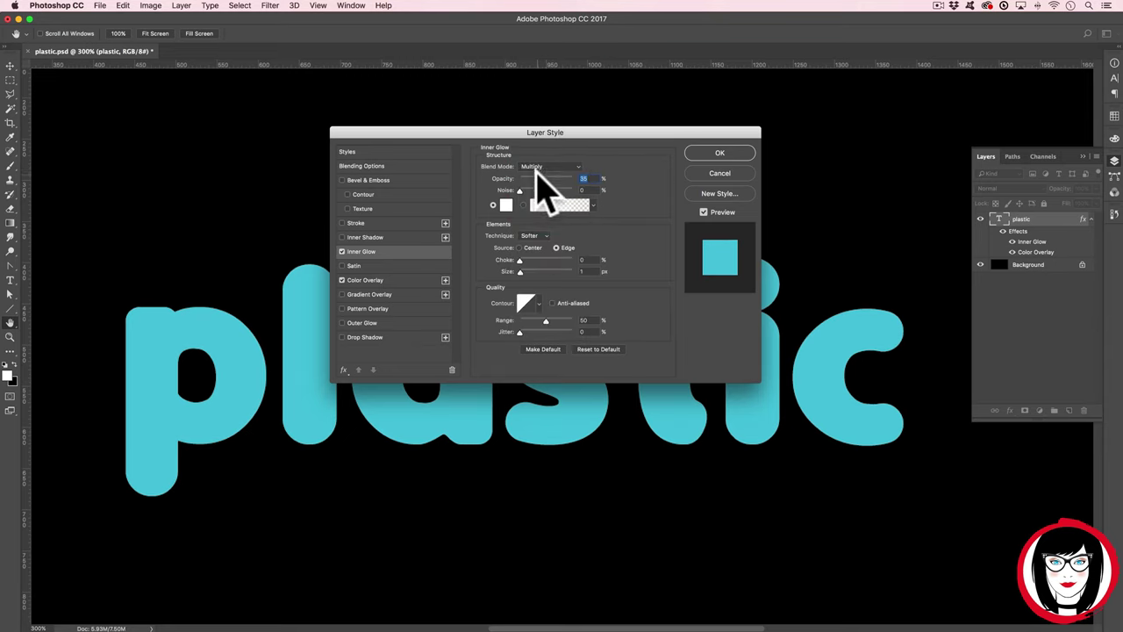
# Set the Inner Glow colour to dark teal #116b89.
pyautogui.click(505, 205)
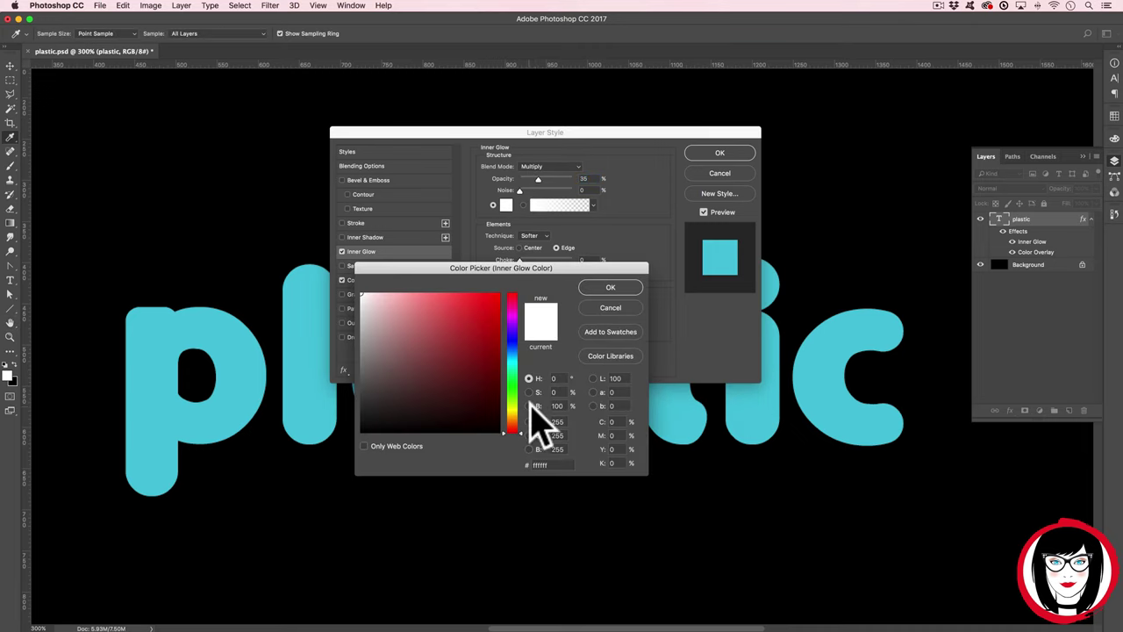
pyautogui.click(518, 356)
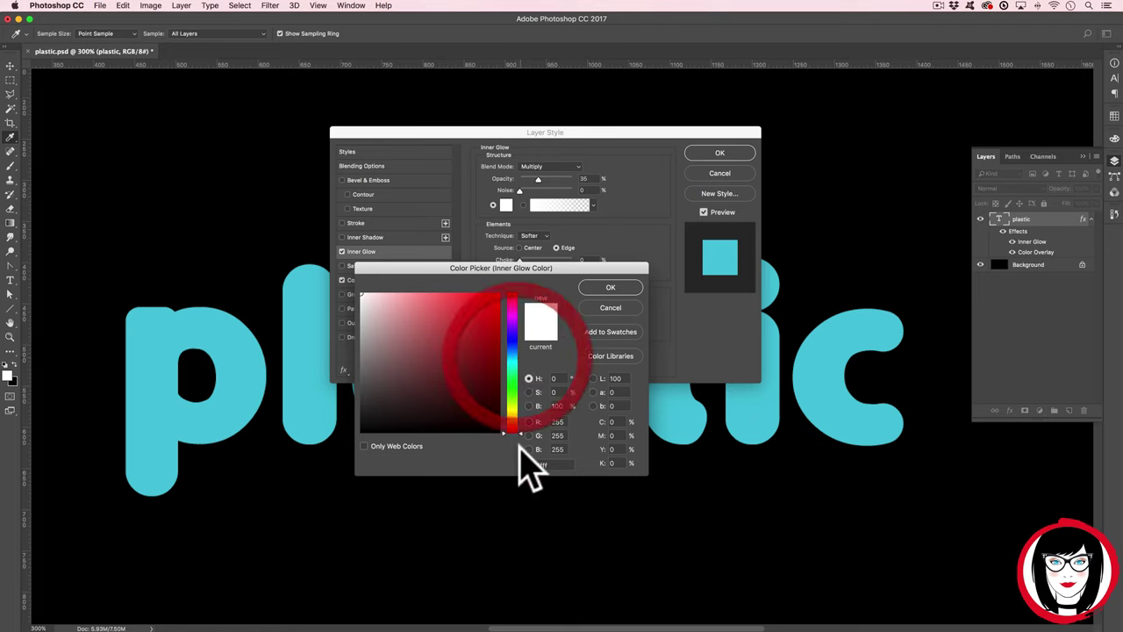
pyautogui.moveTo(521, 437); pyautogui.dragTo(525, 358)
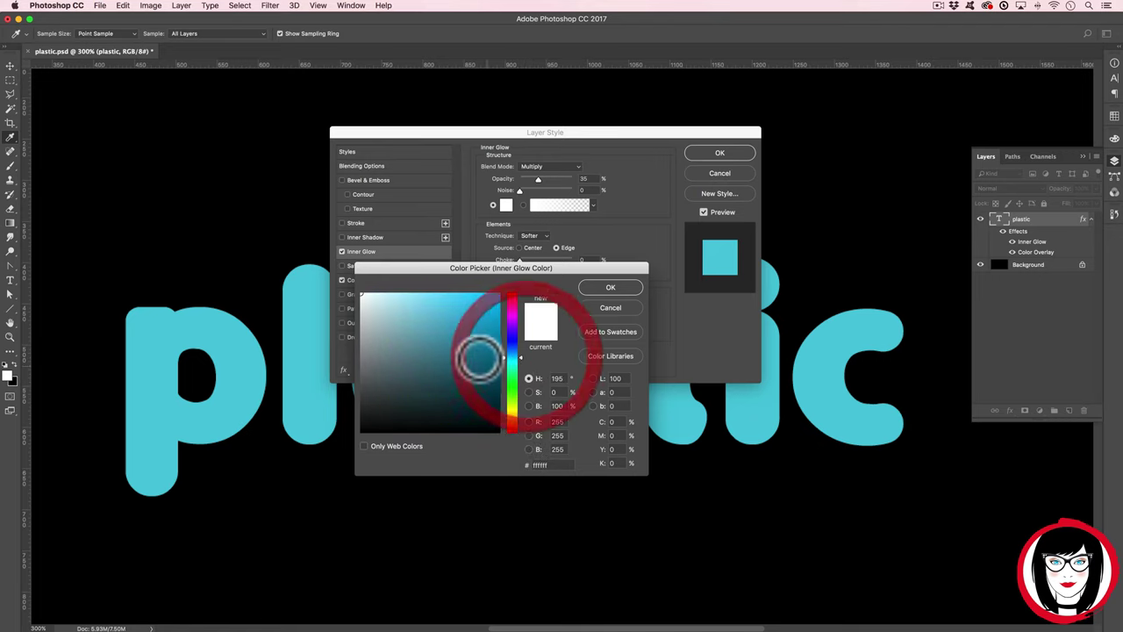
pyautogui.click(486, 367)
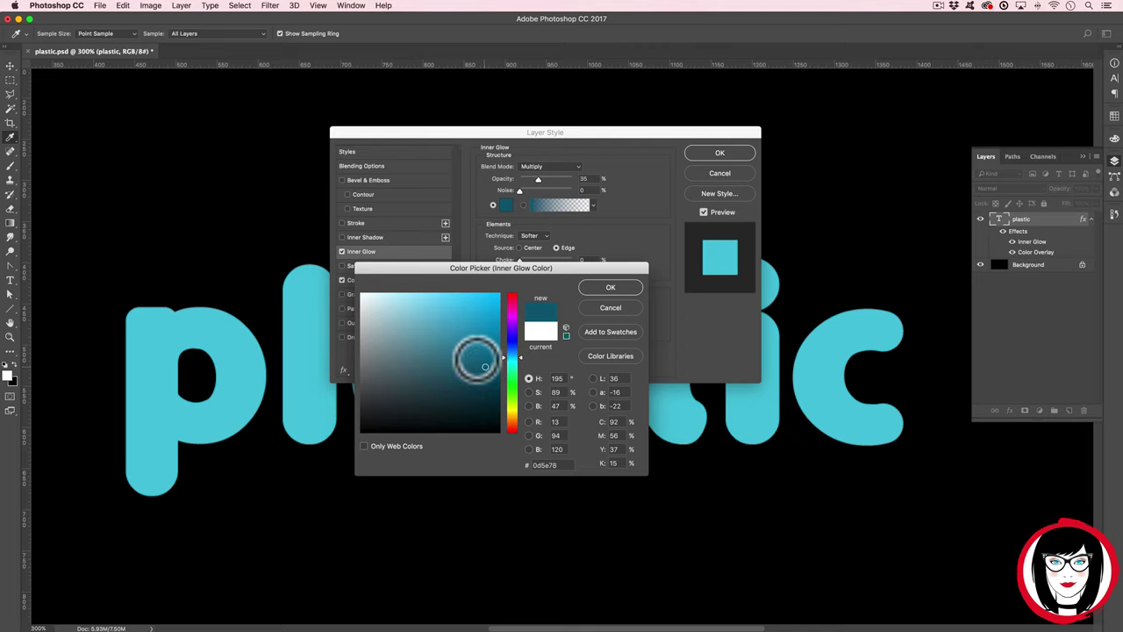
pyautogui.click(483, 358)
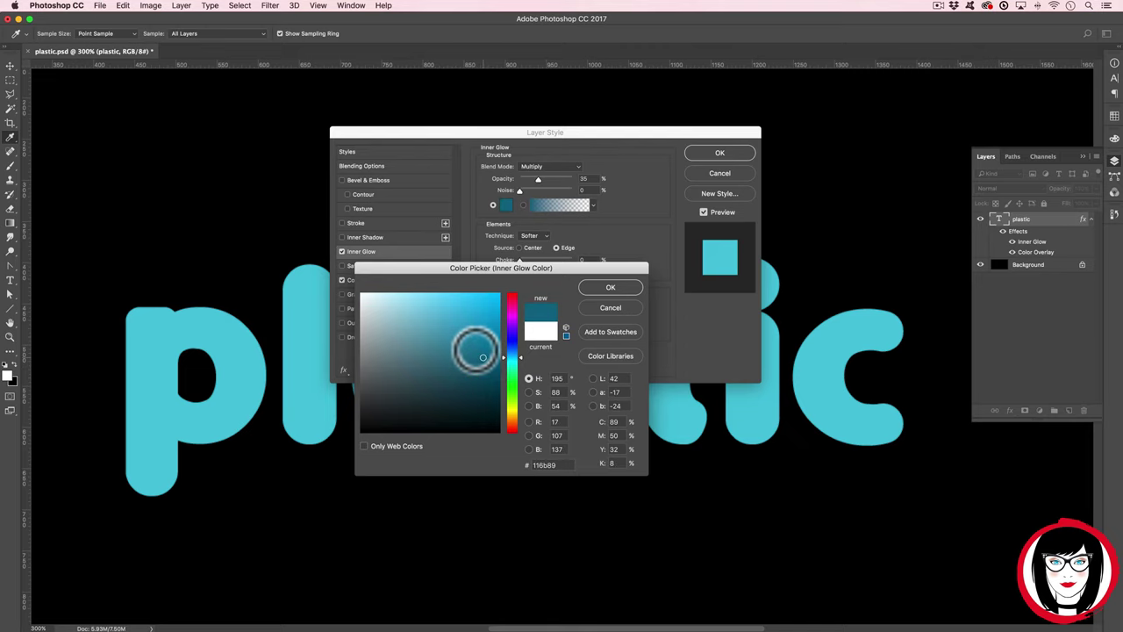
pyautogui.click(612, 289)
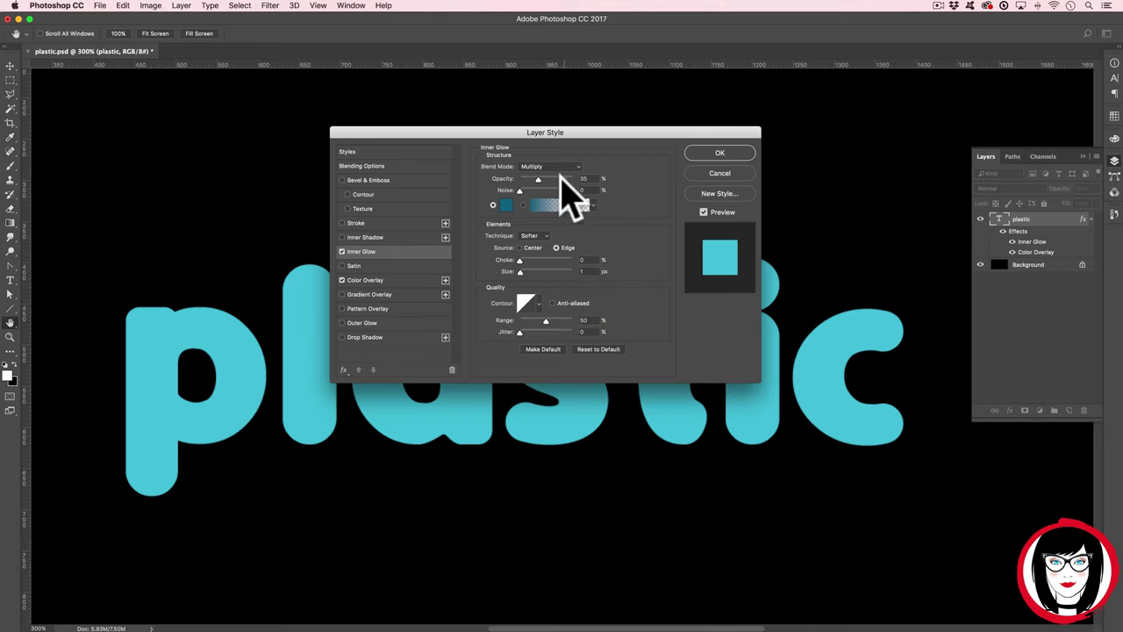
# Set the glow's Choke to 25 and Size to 68, keeping dark teal after trying near-black.
pyautogui.moveTo(520, 259); pyautogui.dragTo(532, 260)
pyautogui.moveTo(520, 272)
pyautogui.mouseDown()
pyautogui.moveTo(524, 255)
pyautogui.moveTo(526, 263)
pyautogui.mouseUp()
pyautogui.click(505, 205)
pyautogui.click(464, 428)
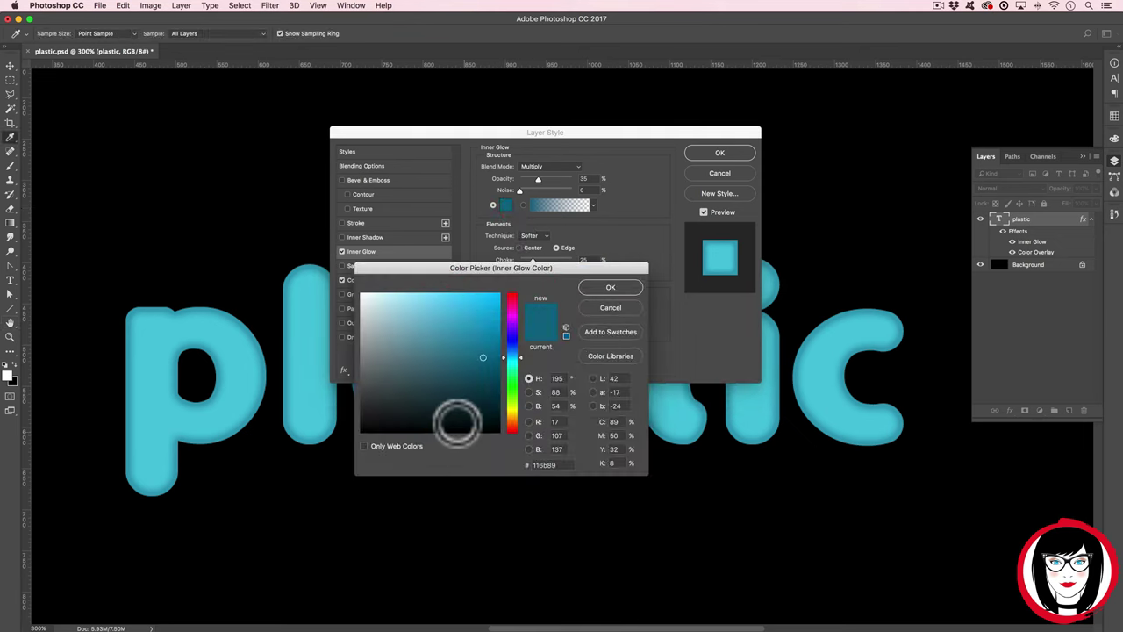
pyautogui.click(540, 332)
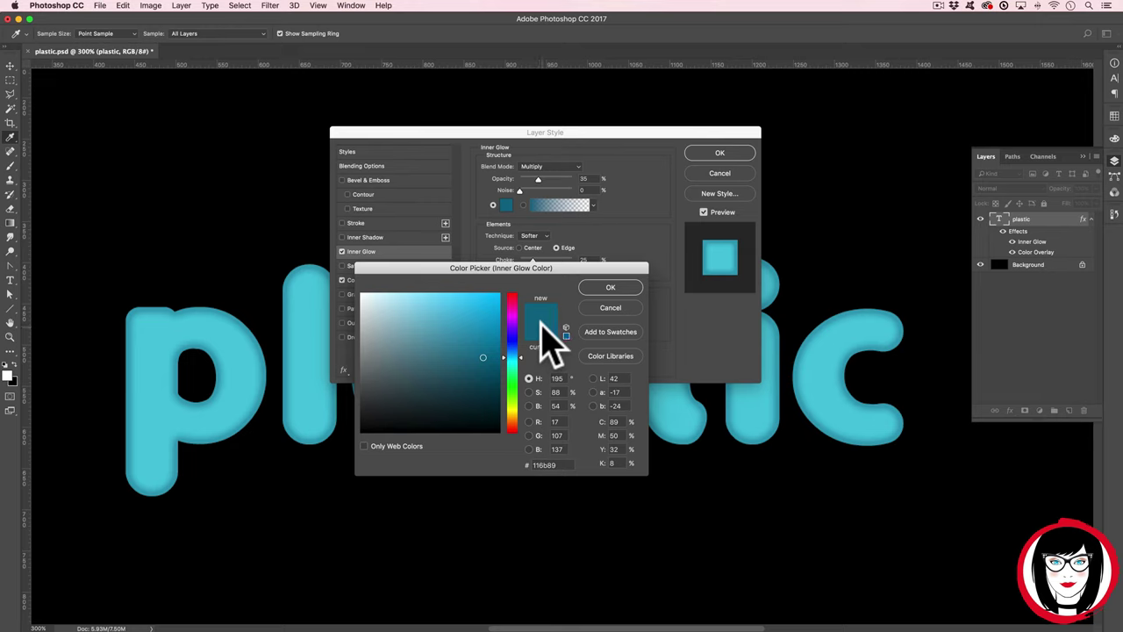
# Confirm the teal glow colour and set Inner Glow Opacity 50% and Choke 21%.
pyautogui.click(612, 289)
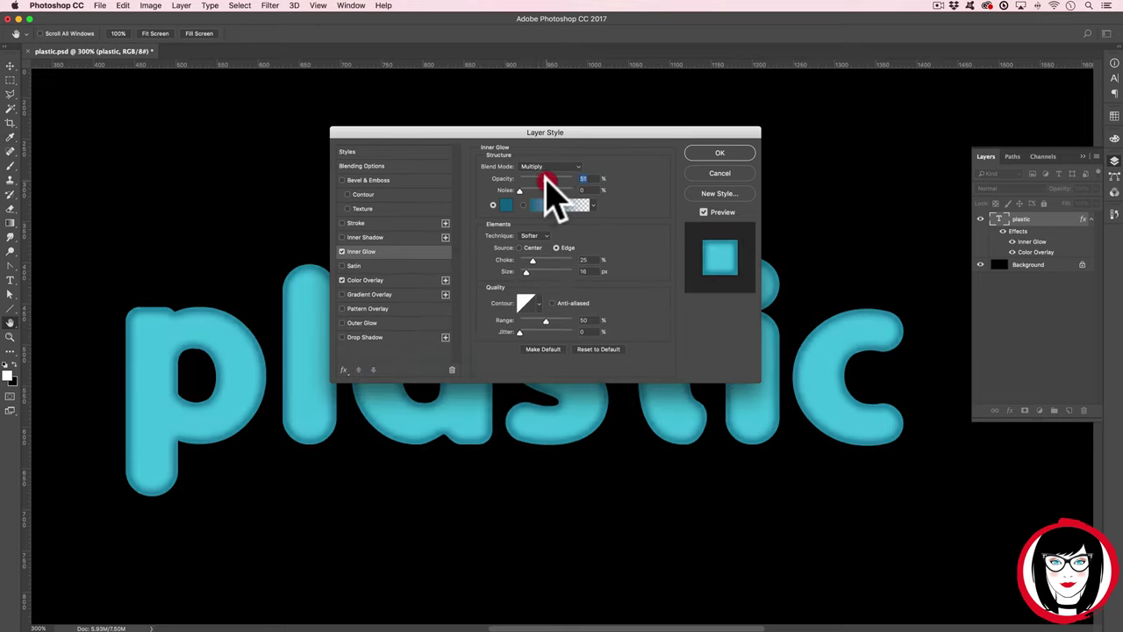
pyautogui.write('50')
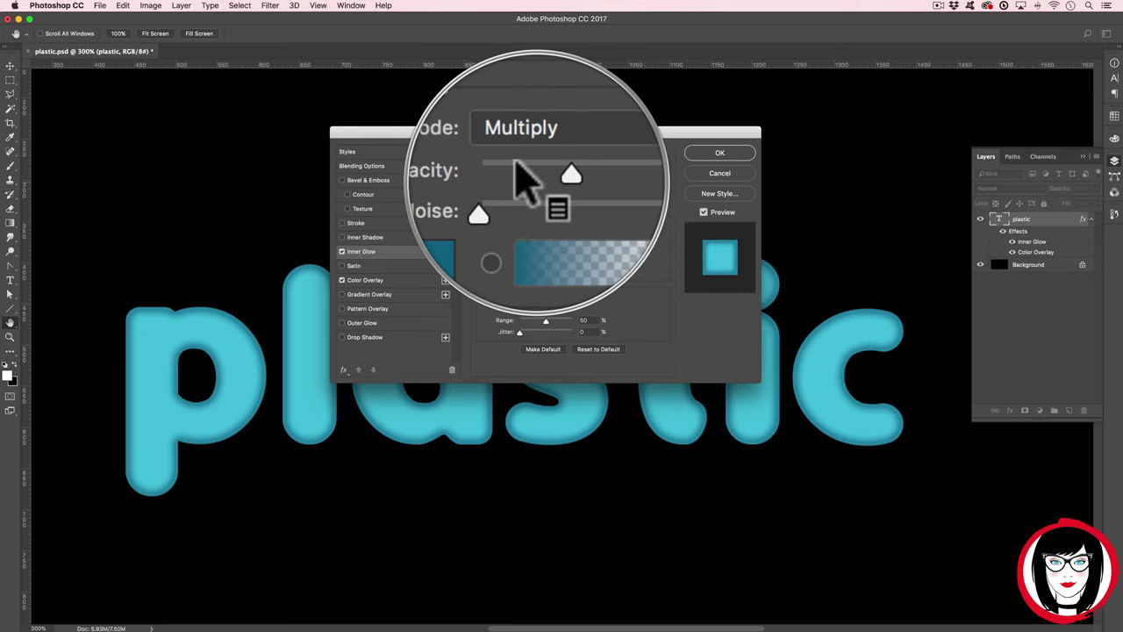
pyautogui.moveTo(543, 261); pyautogui.dragTo(555, 262)
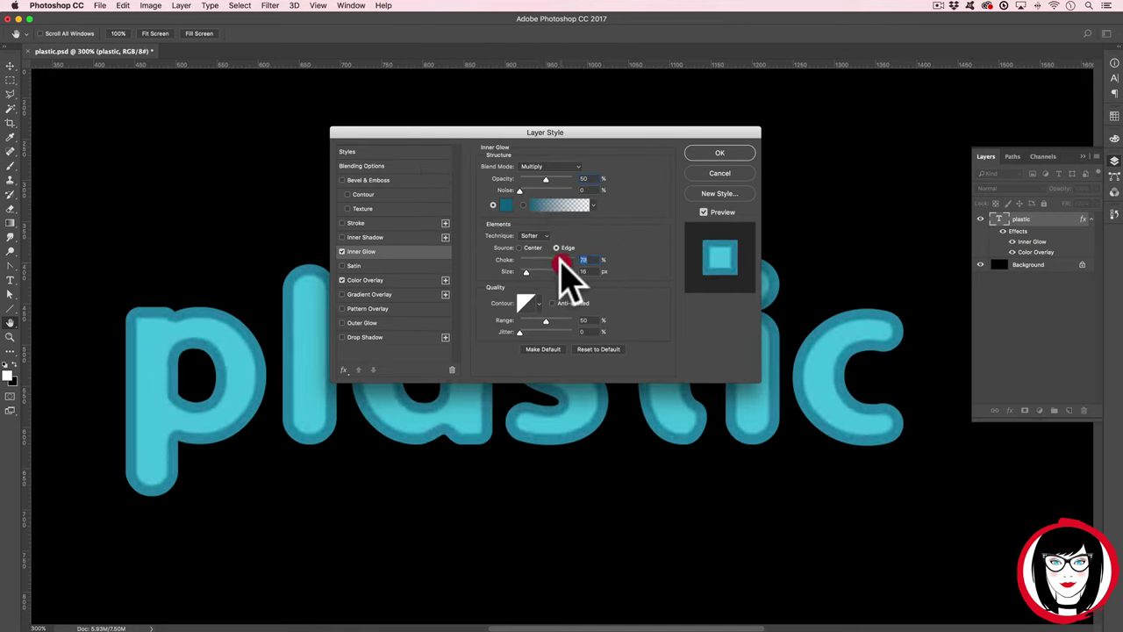
pyautogui.moveTo(560, 262); pyautogui.dragTo(525, 264)
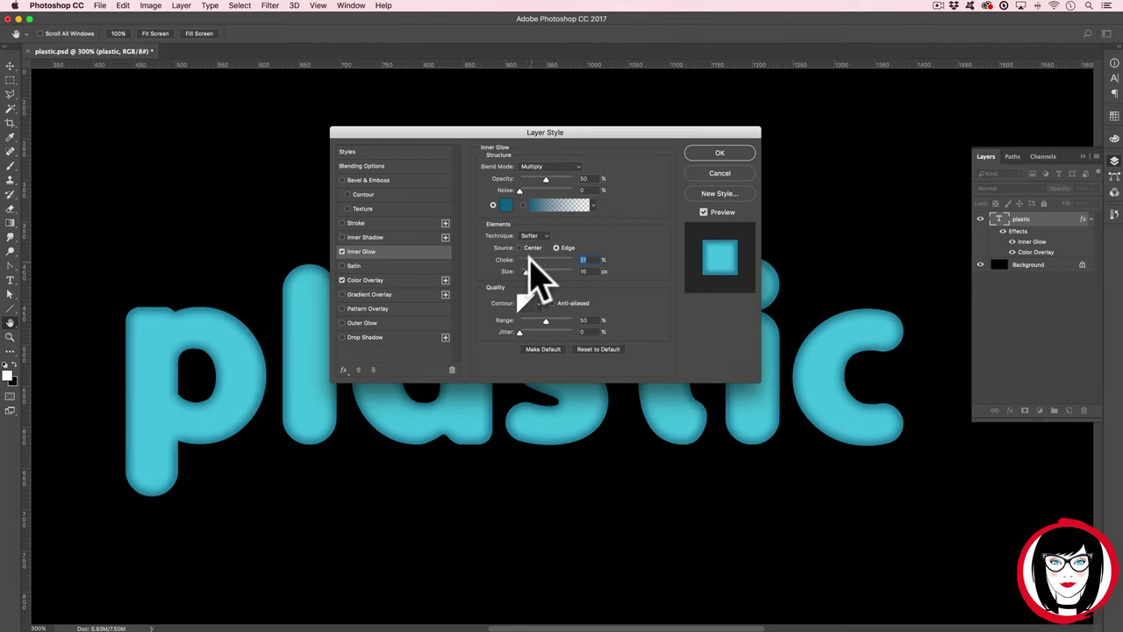
pyautogui.moveTo(530, 259); pyautogui.dragTo(528, 260)
# Adjust the Inner Glow jitter and set its Range to 50%.
pyautogui.moveTo(520, 332); pyautogui.dragTo(549, 331)
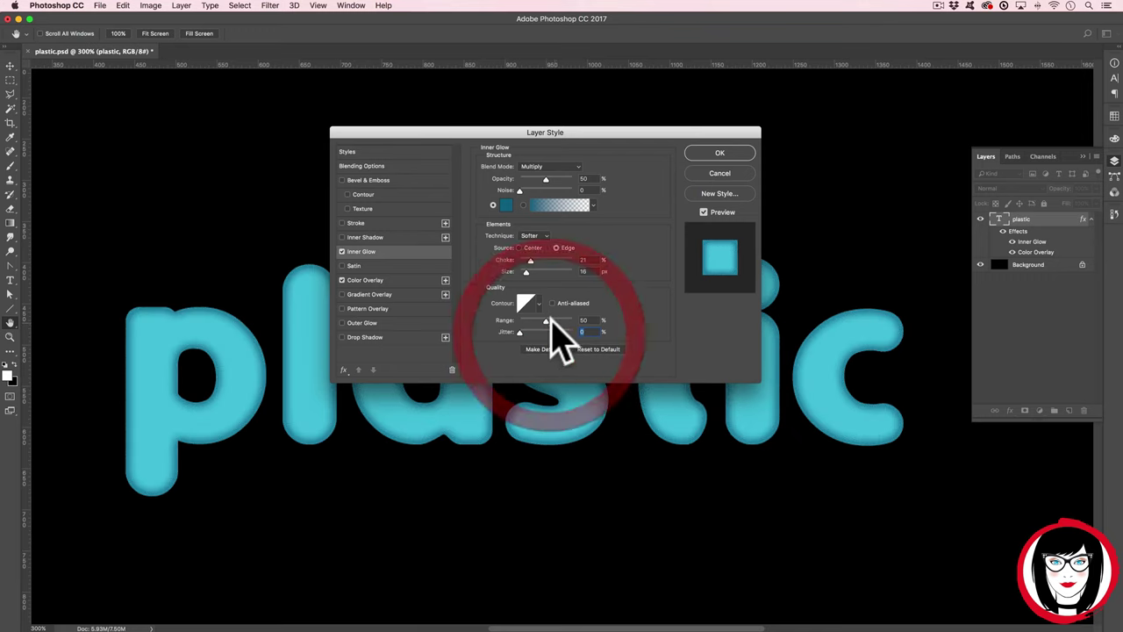
pyautogui.click(584, 321)
pyautogui.click(544, 321)
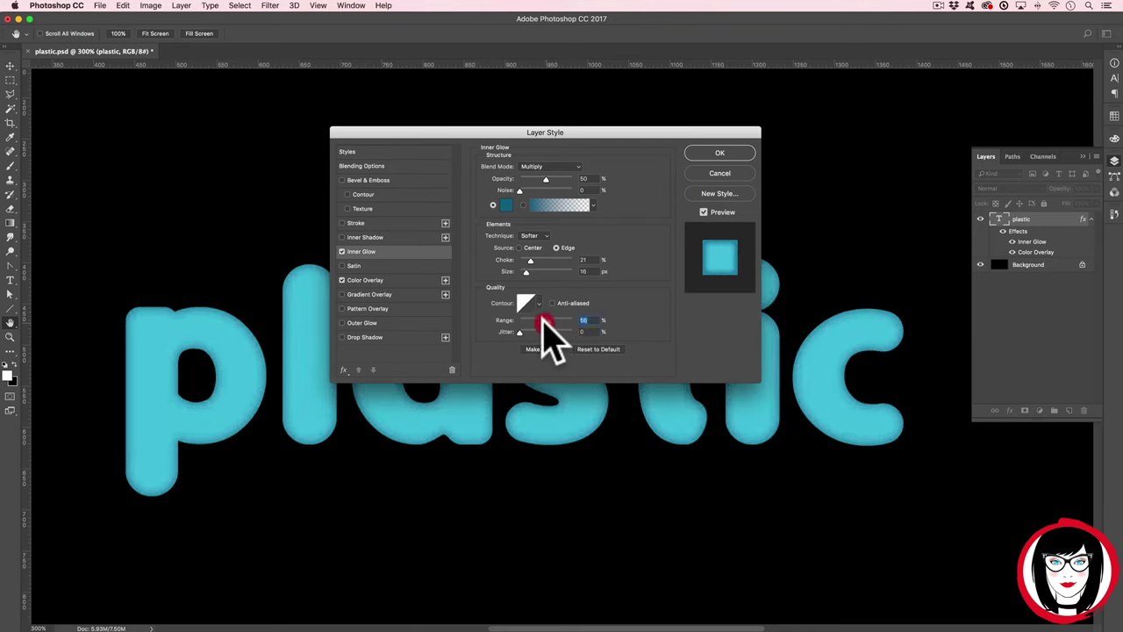
pyautogui.moveTo(545, 321)
pyautogui.mouseDown()
pyautogui.moveTo(477, 321)
pyautogui.moveTo(543, 321)
pyautogui.mouseUp()
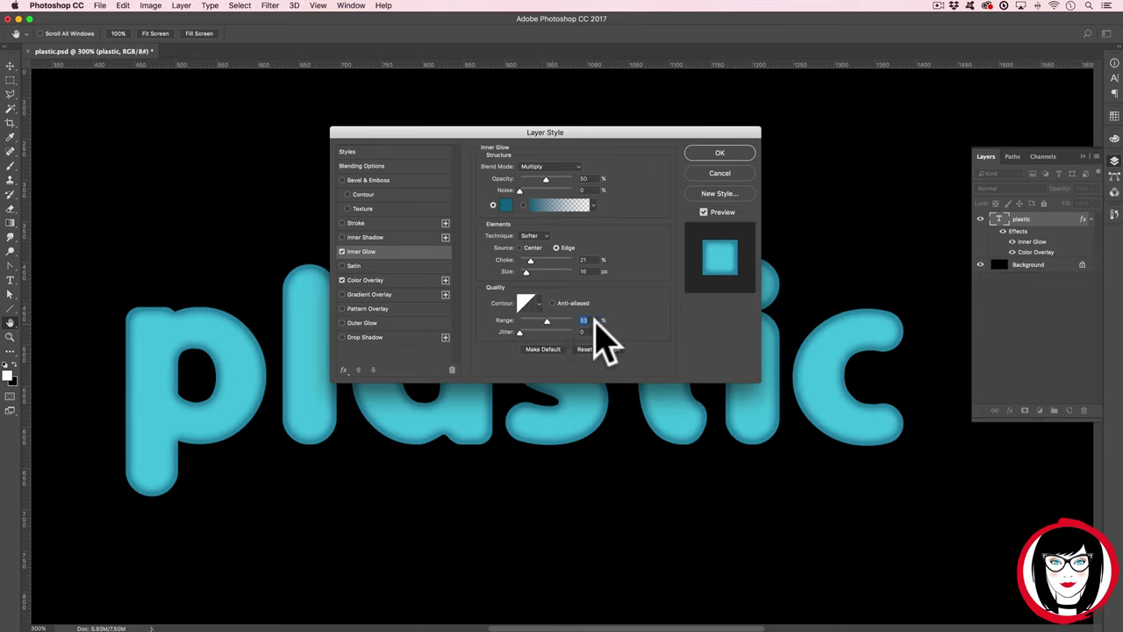
pyautogui.write('50')
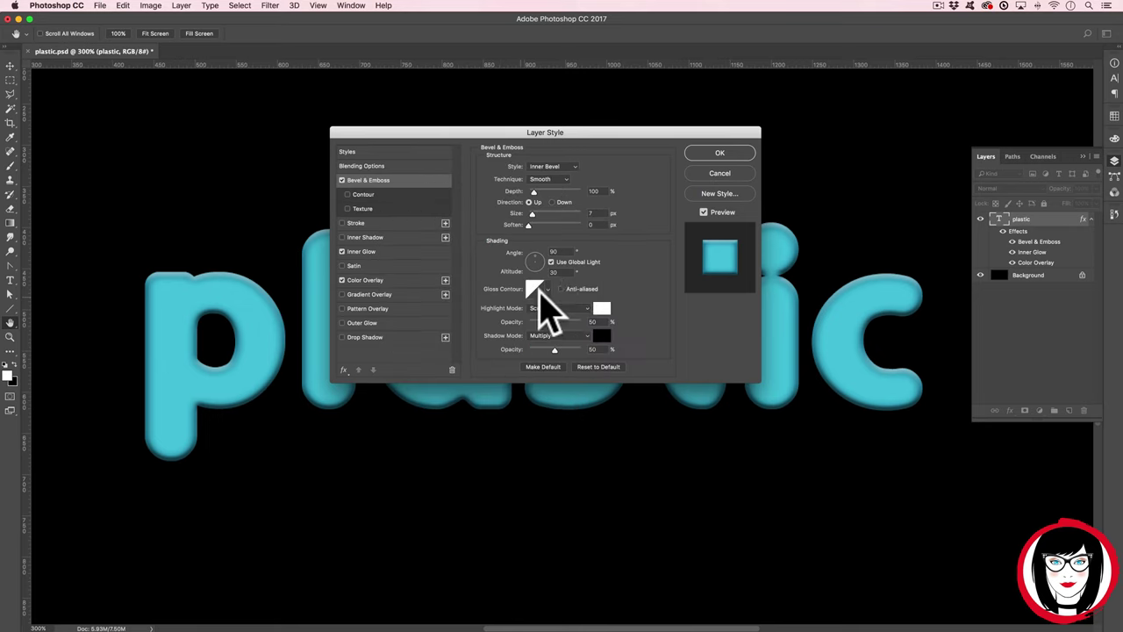
# Load the Contours preset set from the Gloss Contour picker's menu.
pyautogui.click(546, 288)
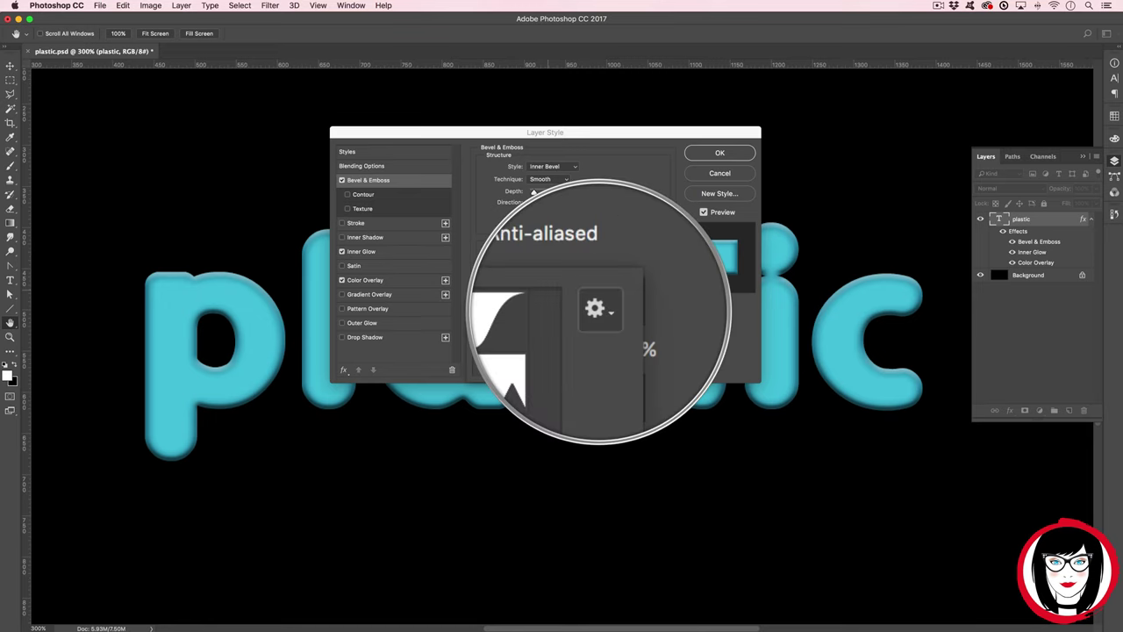
pyautogui.click(598, 310)
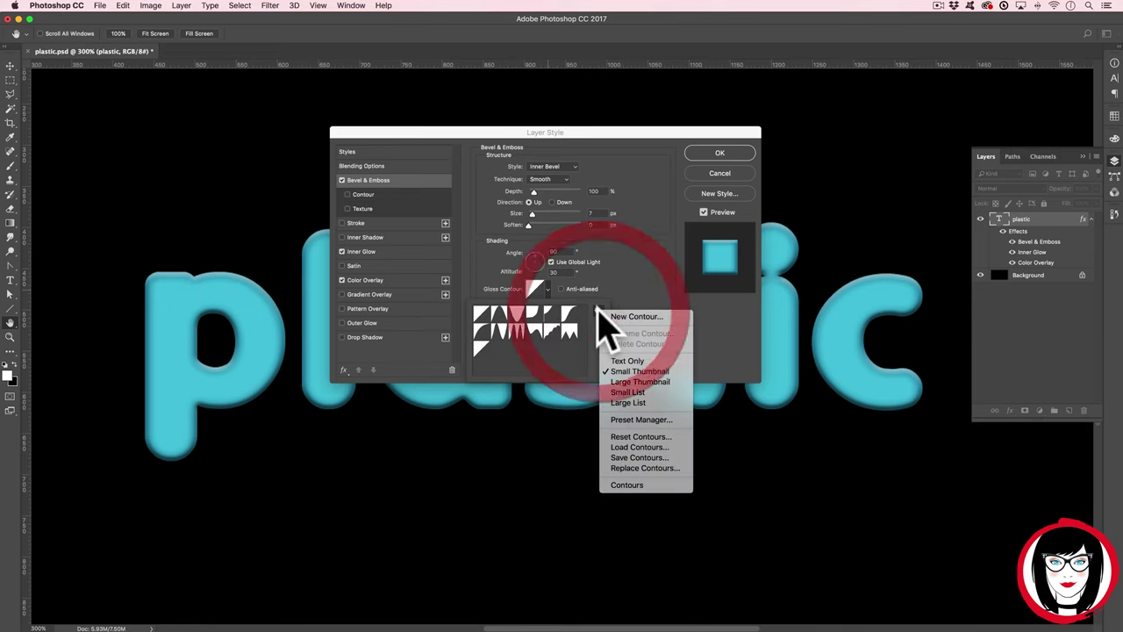
pyautogui.click(627, 486)
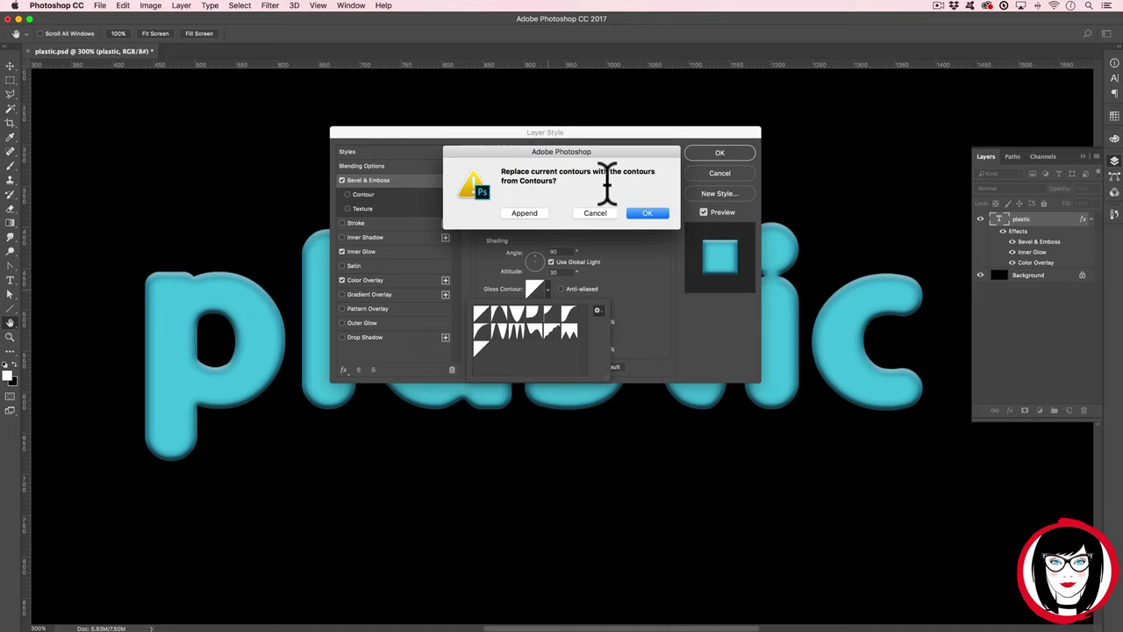
# Append the Contours set, list contours by name, and apply the Ring - Triple gloss contour.
pyautogui.click(524, 215)
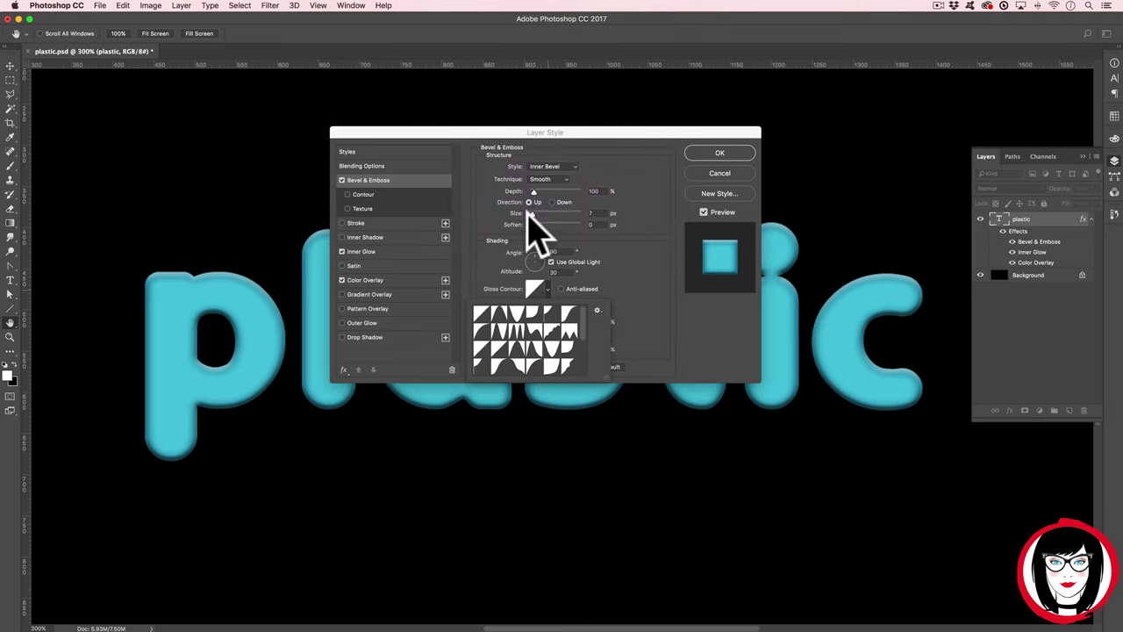
pyautogui.scroll(-5, 474, 315)
pyautogui.click(598, 311)
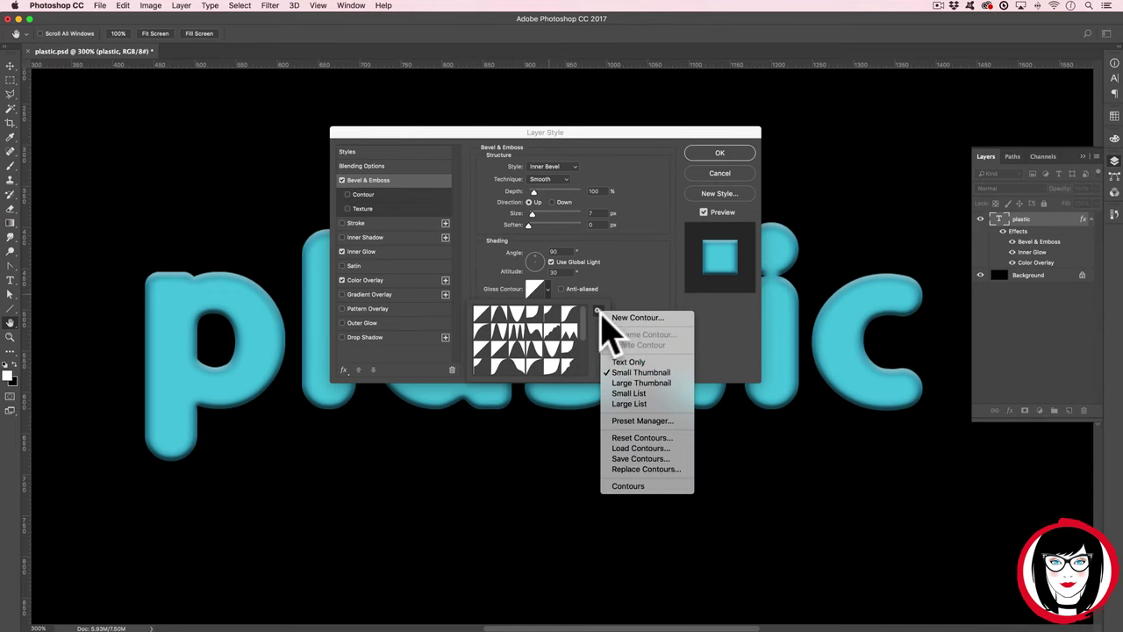
pyautogui.click(639, 394)
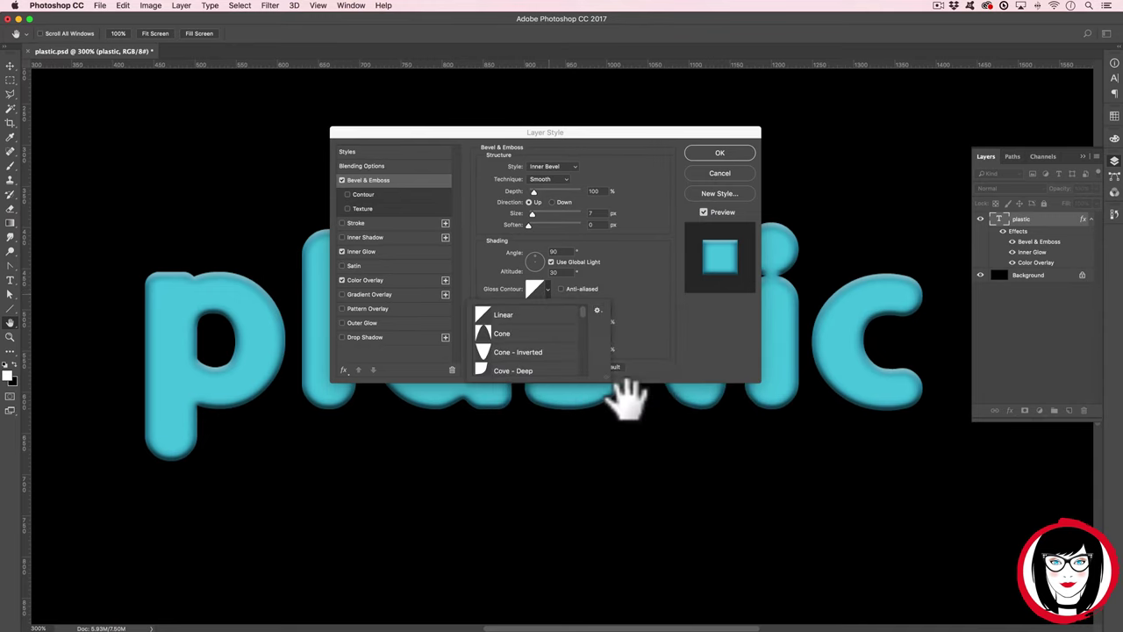
pyautogui.moveTo(583, 309); pyautogui.dragTo(582, 319)
pyautogui.scroll(2, 581, 320)
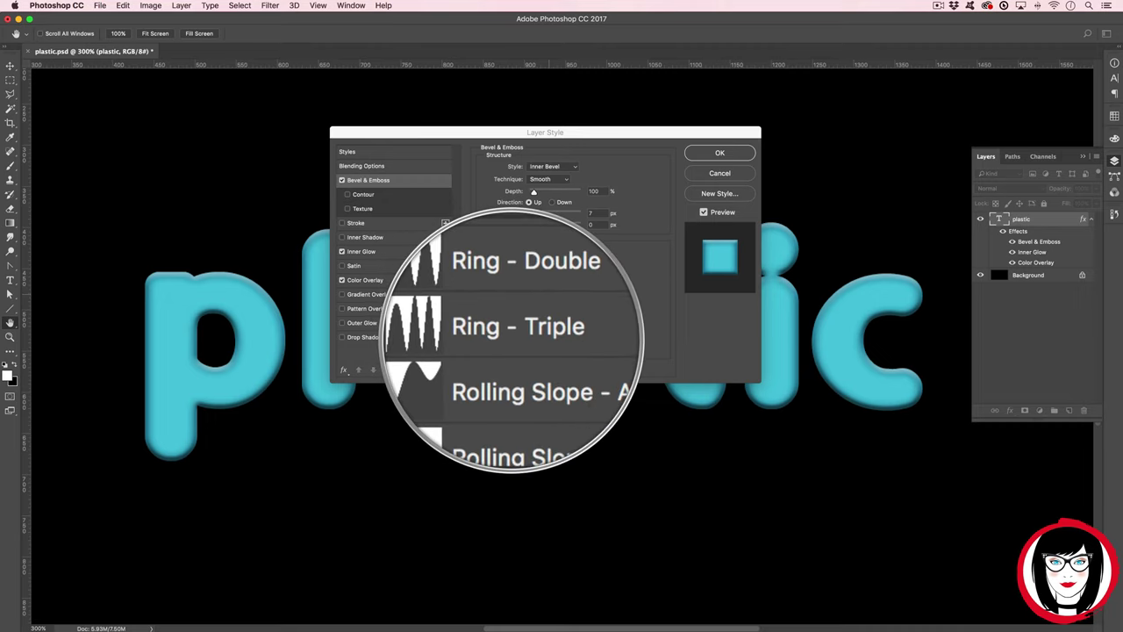
pyautogui.click(505, 336)
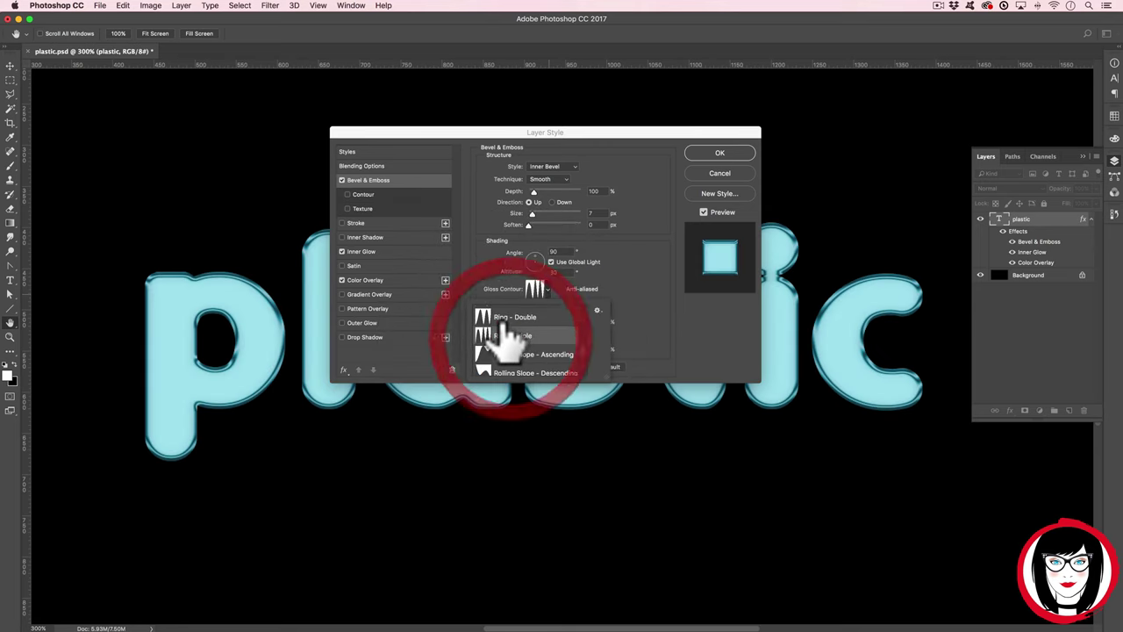
pyautogui.click(505, 336)
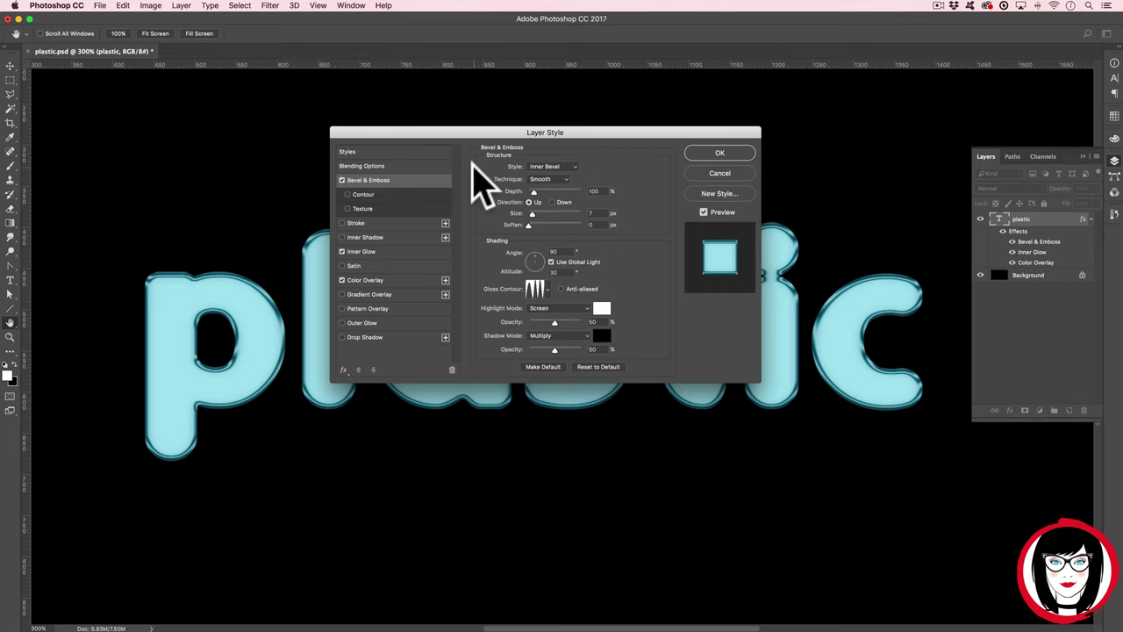
# Move the Layer Style window off the lettering and set bevel Depth to 126%.
pyautogui.scroll(3, 226, 301)
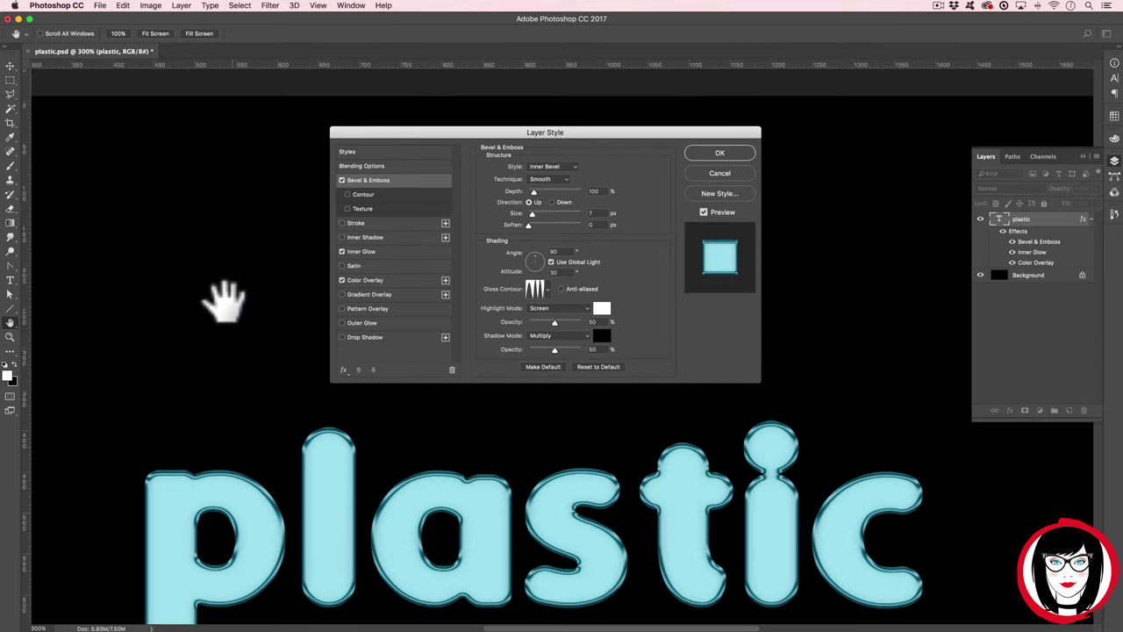
pyautogui.scroll(-3, 226, 301)
pyautogui.scroll(2, 226, 301)
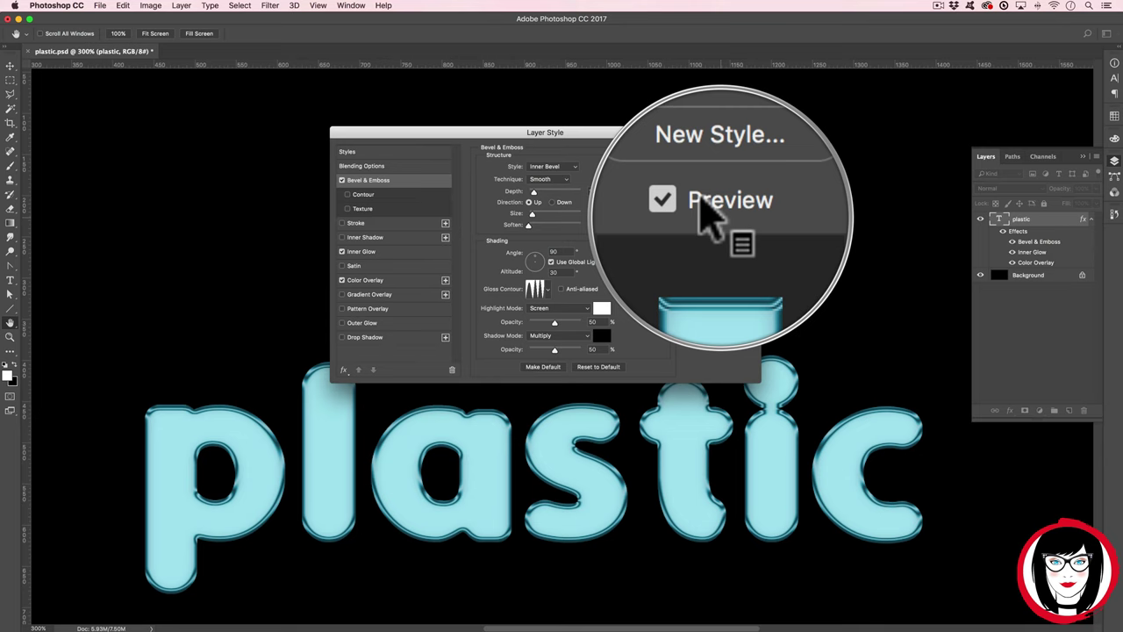
pyautogui.moveTo(595, 134); pyautogui.dragTo(581, 96)
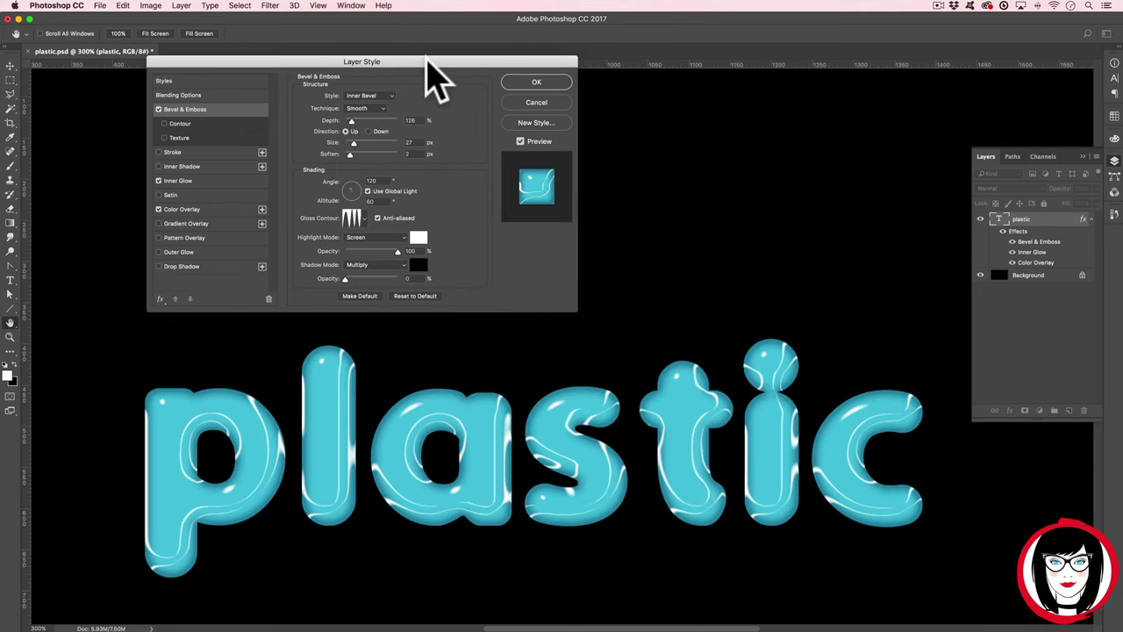
pyautogui.moveTo(427, 61); pyautogui.dragTo(431, 62)
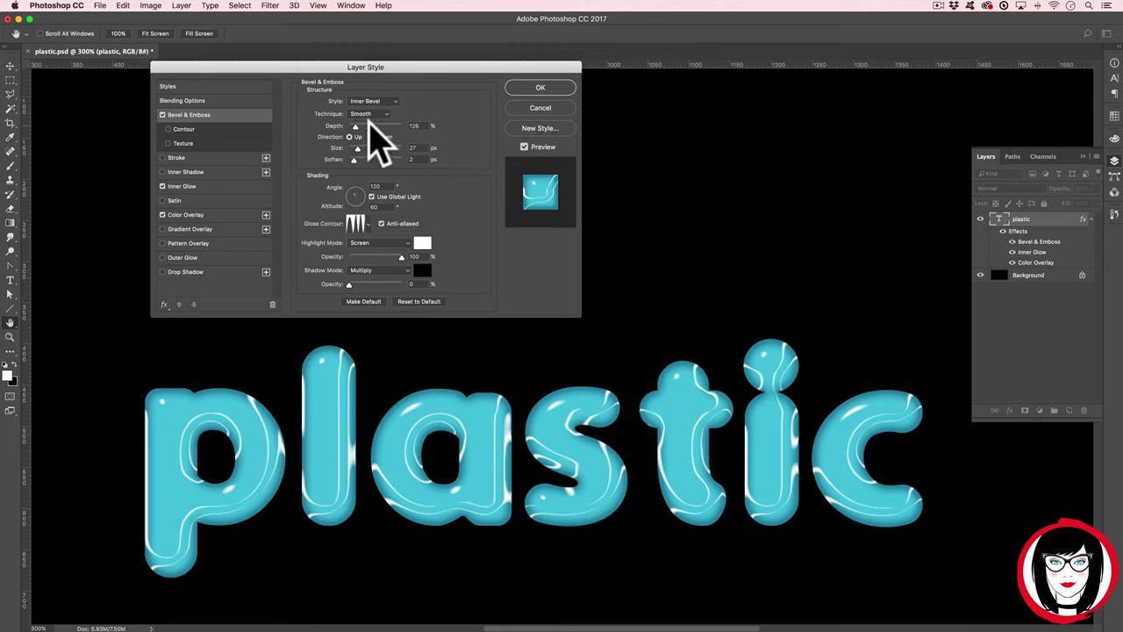
pyautogui.moveTo(356, 127); pyautogui.dragTo(349, 126)
pyautogui.write('12')
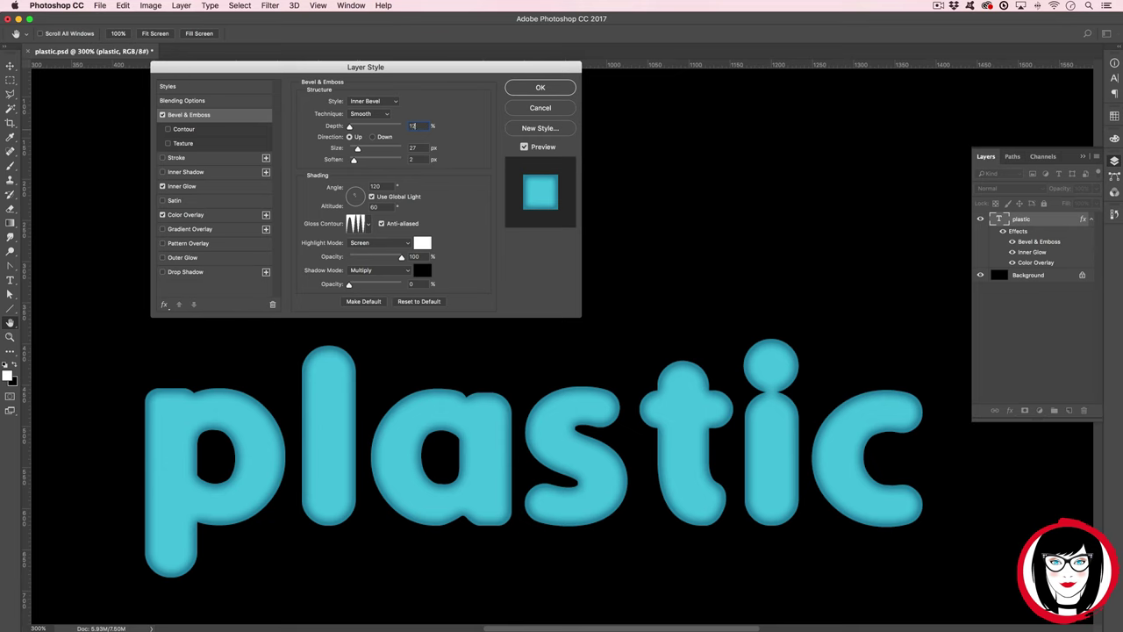
pyautogui.write('6')
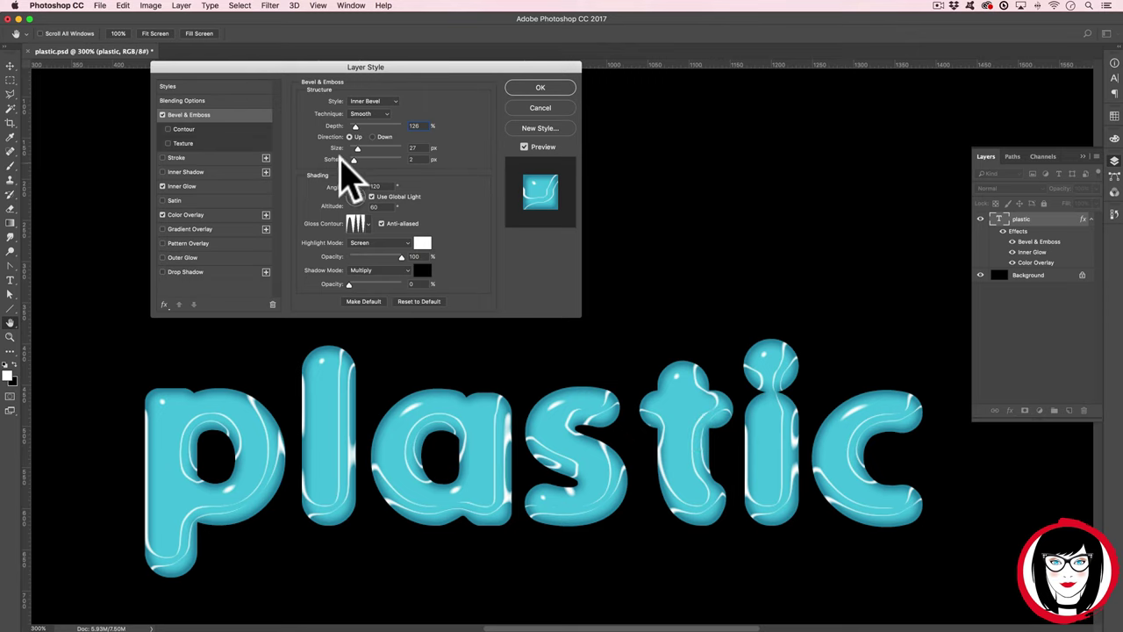
# Set bevel Size to 27 px, keep gloss anti-aliasing on, and enable Contour.
pyautogui.click(420, 147)
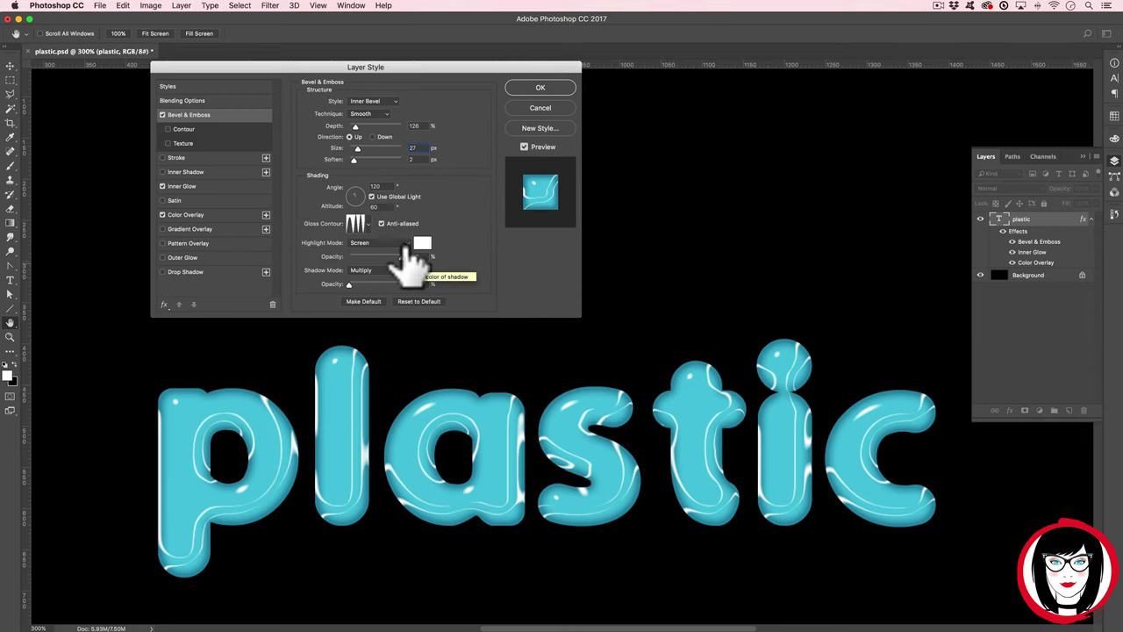
pyautogui.hscroll(2, 571, 301)
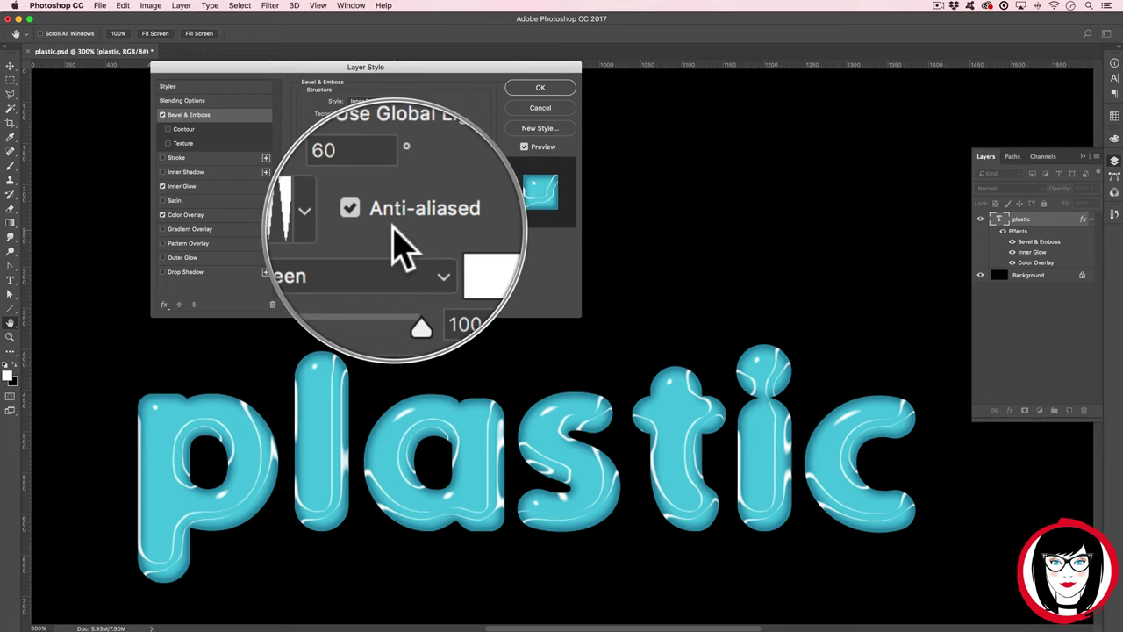
pyautogui.click(382, 223)
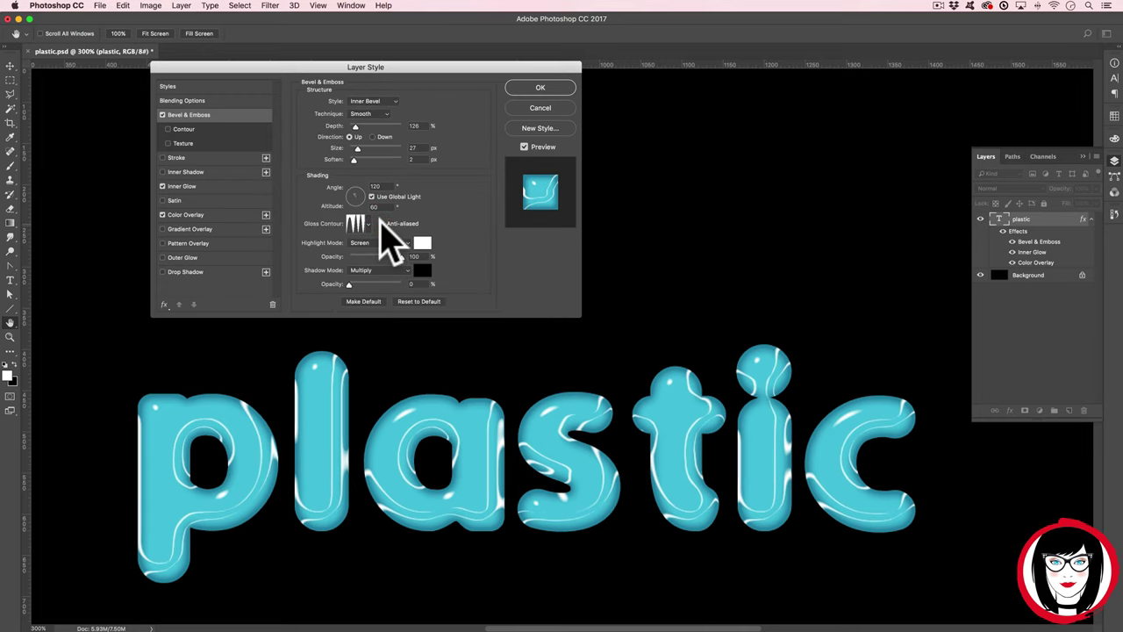
pyautogui.click(383, 224)
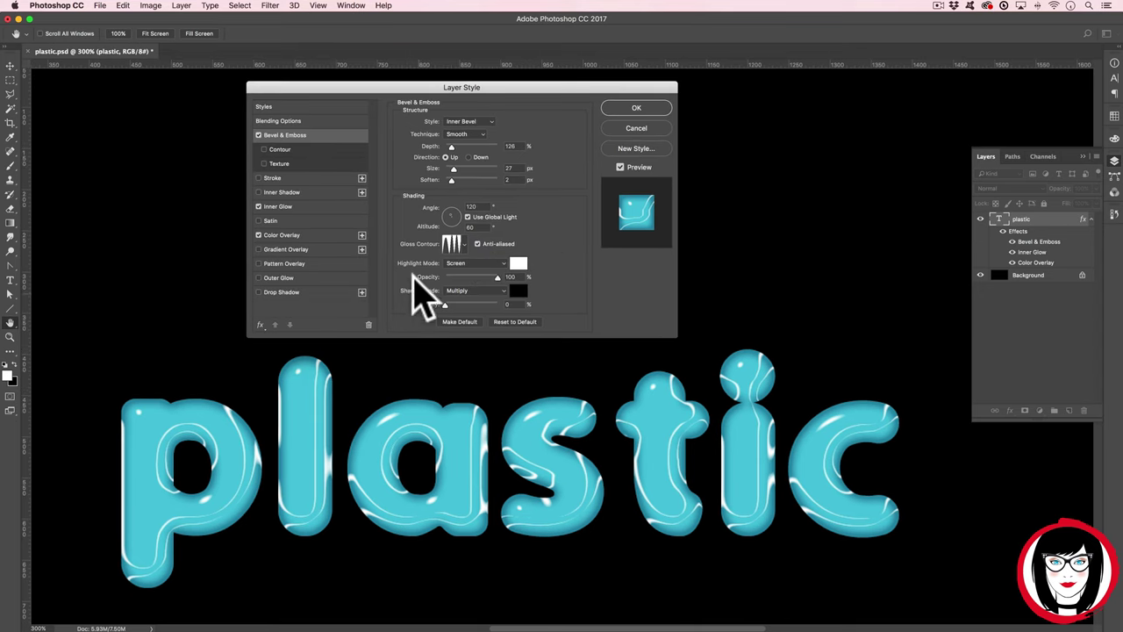
pyautogui.click(280, 149)
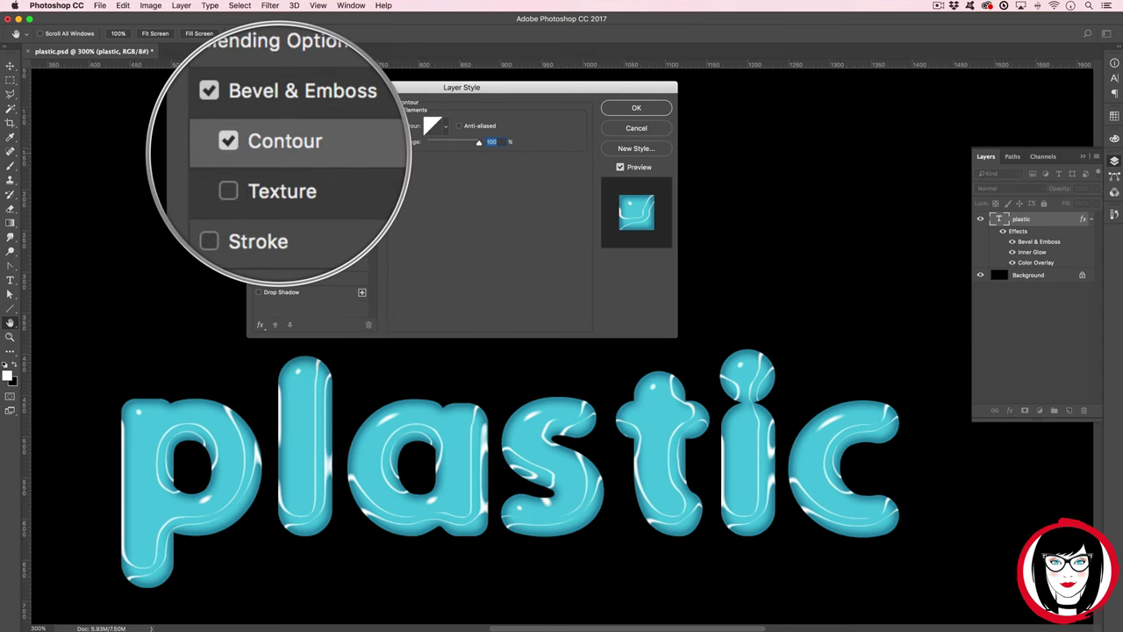
# Give the bevel contour Shallow Slope - Valley at 85% range and apply the layer style.
pyautogui.click(438, 127)
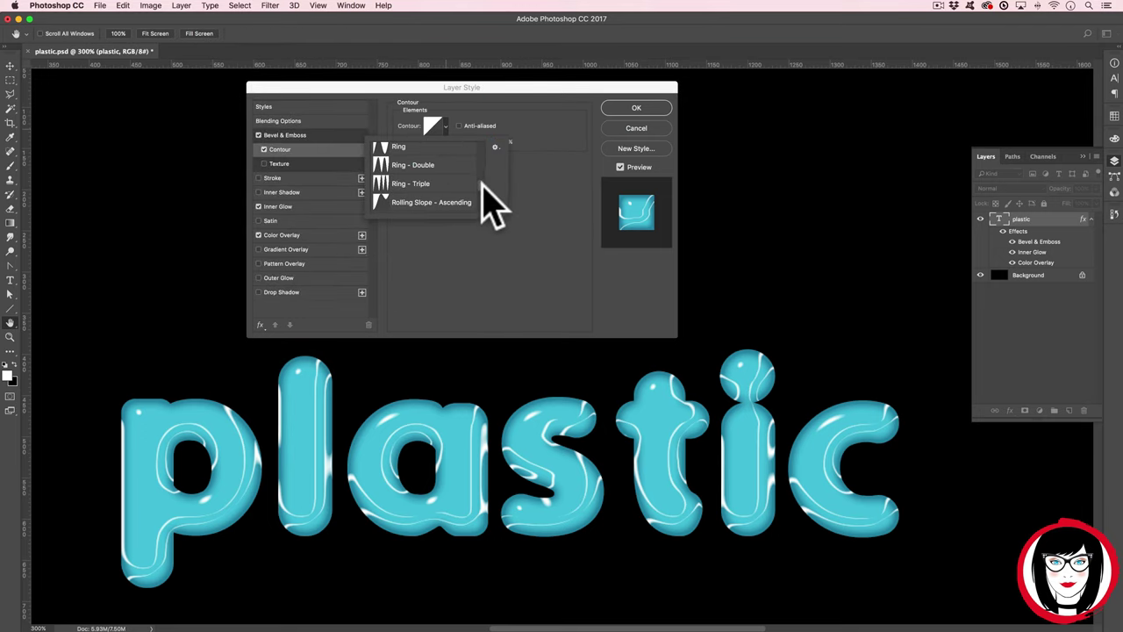
pyautogui.moveTo(482, 182); pyautogui.dragTo(479, 196)
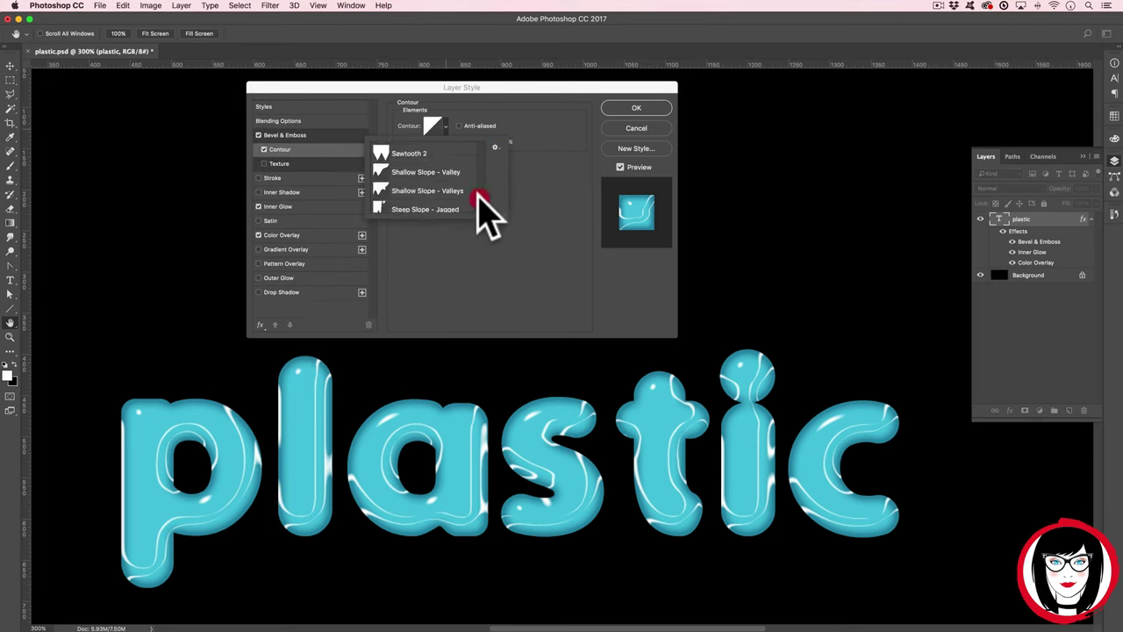
pyautogui.click(426, 173)
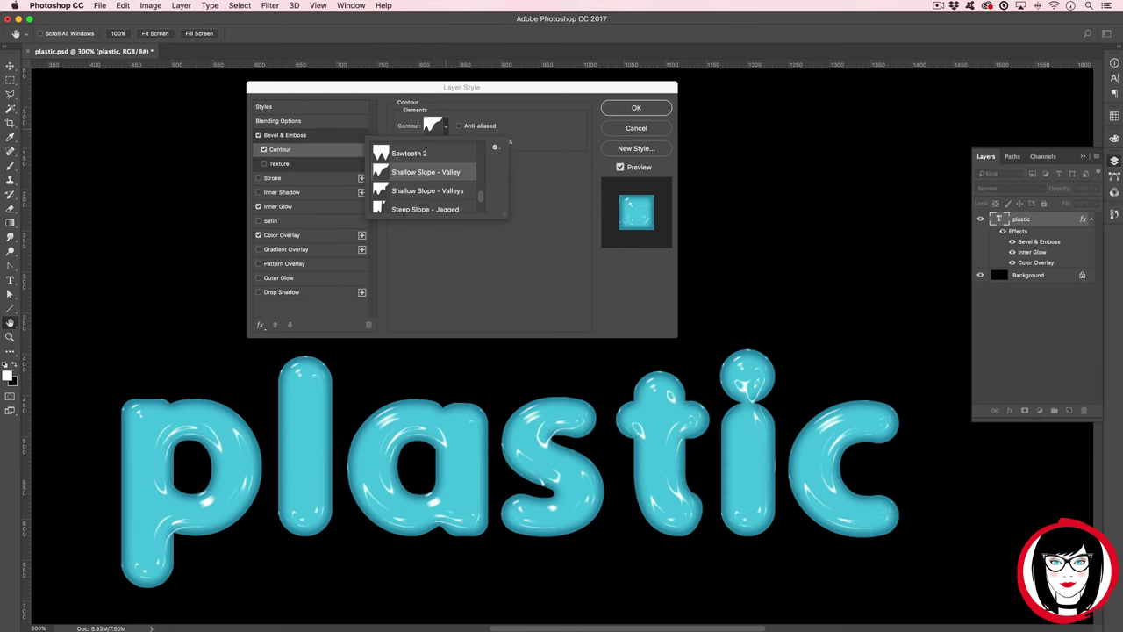
pyautogui.click(492, 131)
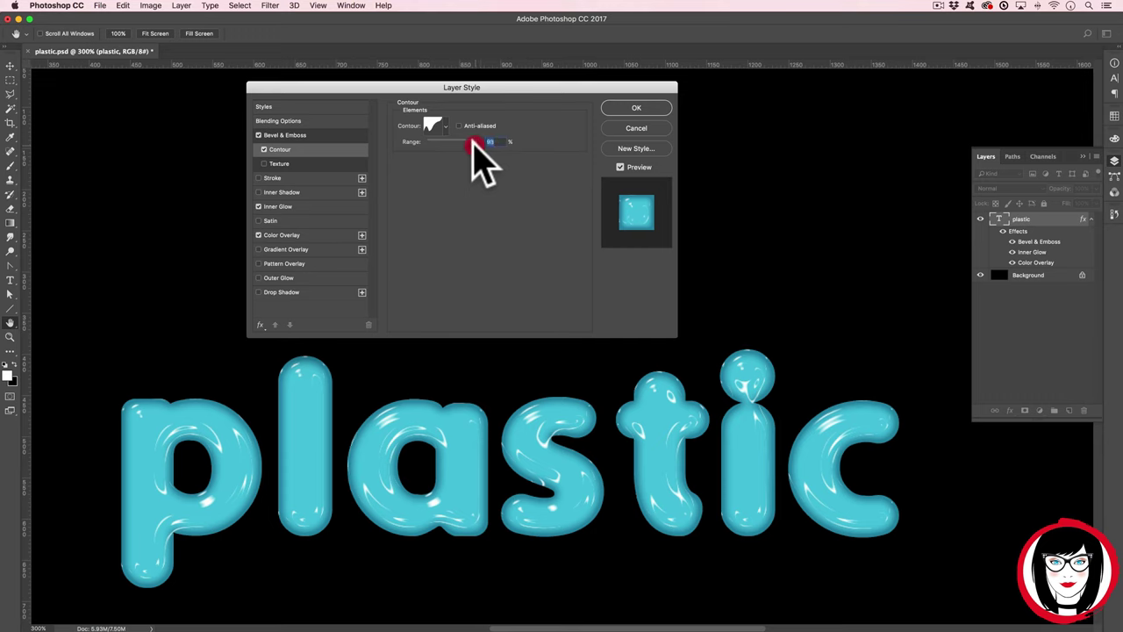
pyautogui.moveTo(474, 143)
pyautogui.mouseDown()
pyautogui.moveTo(451, 143)
pyautogui.moveTo(469, 146)
pyautogui.mouseUp()
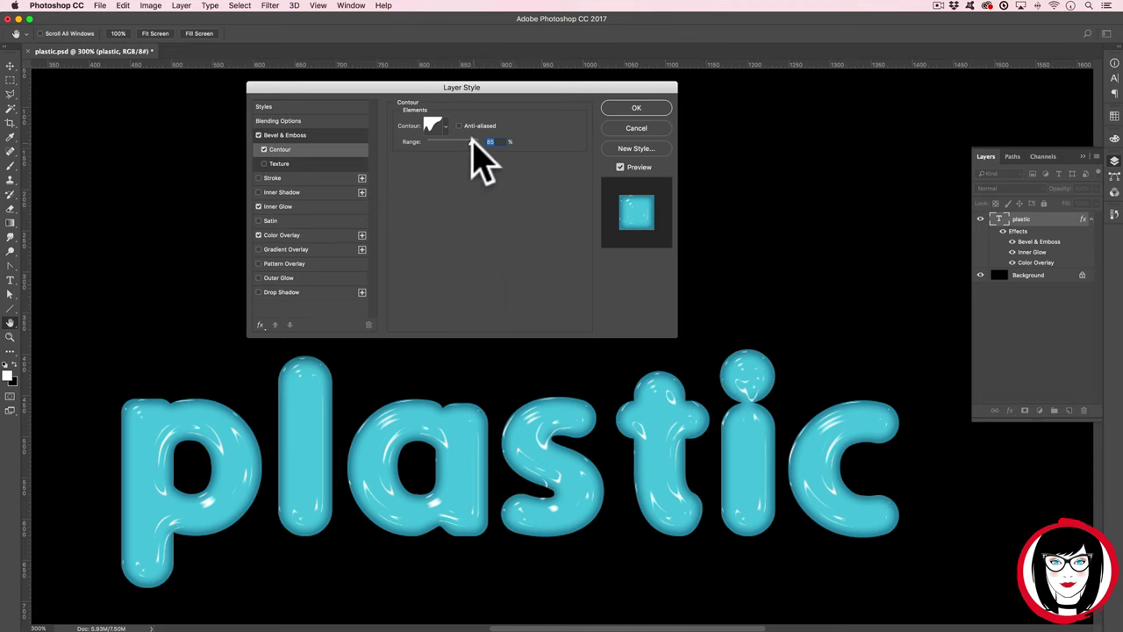
pyautogui.moveTo(474, 143); pyautogui.dragTo(472, 143)
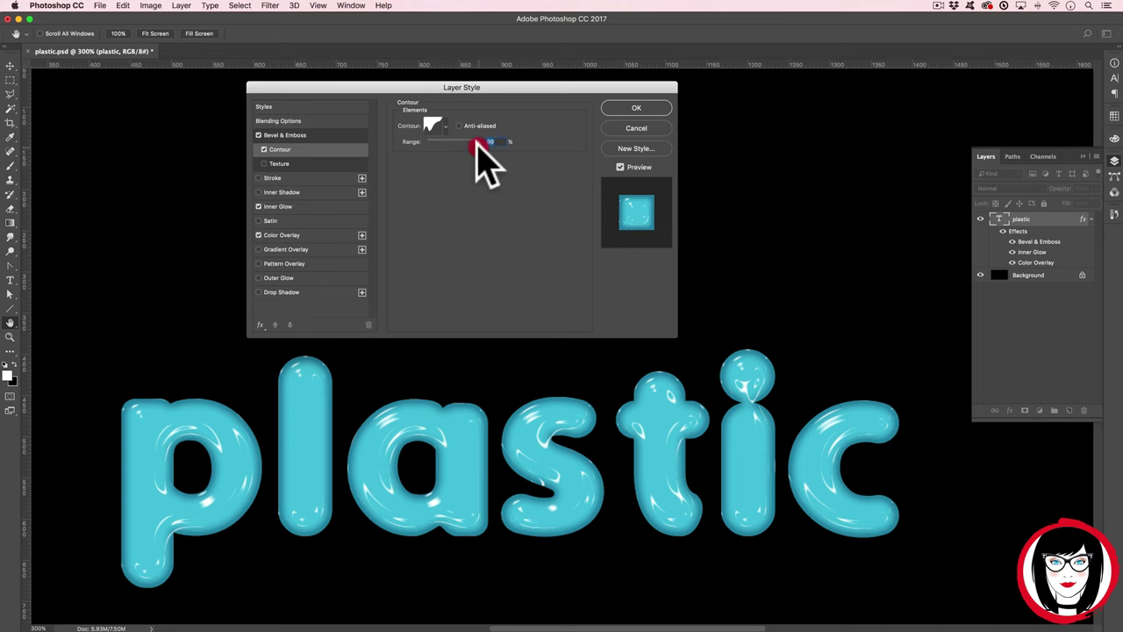
pyautogui.moveTo(477, 146); pyautogui.dragTo(470, 145)
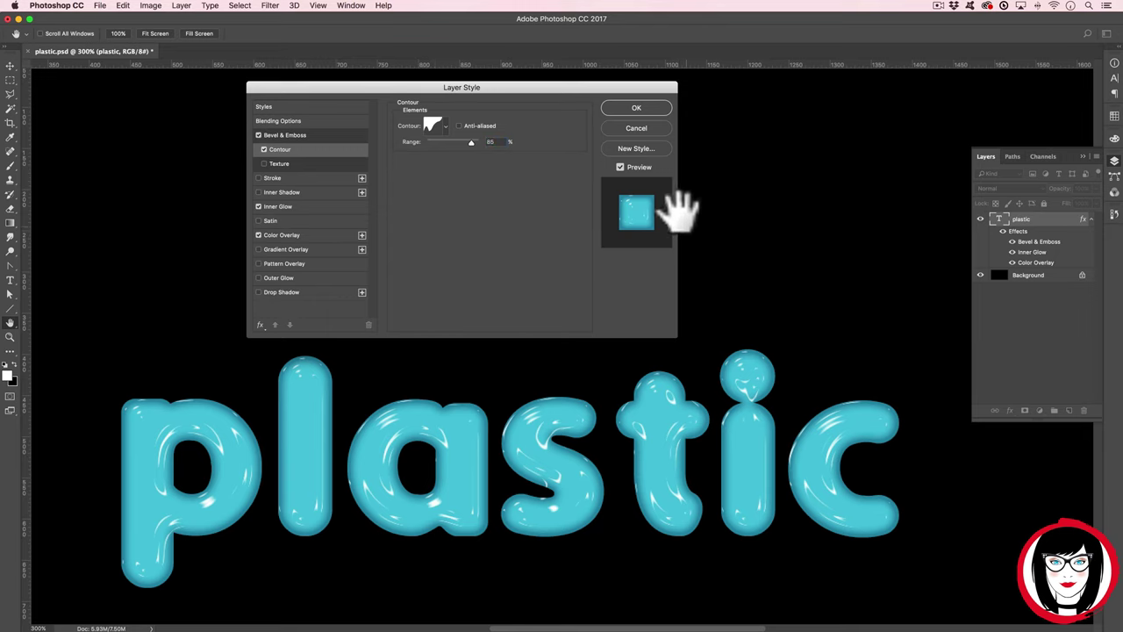
pyautogui.click(631, 111)
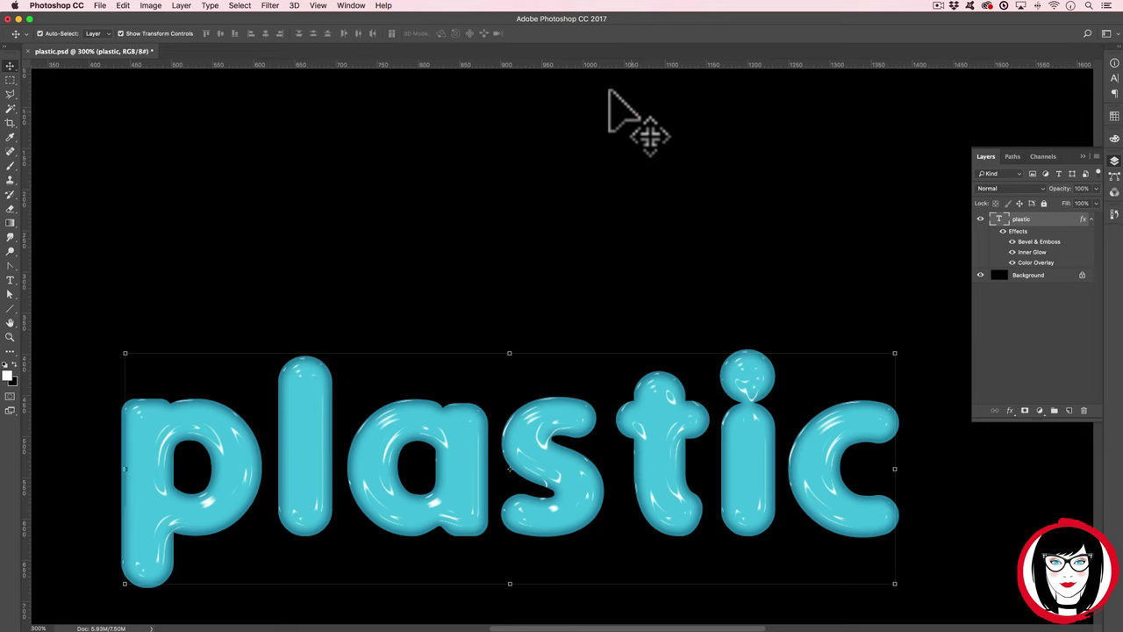
# Duplicate the plastic text layer as 'plastic copy' and select the original layer below it.
pyautogui.press('z')
pyautogui.scroll(-5, 690, 401)
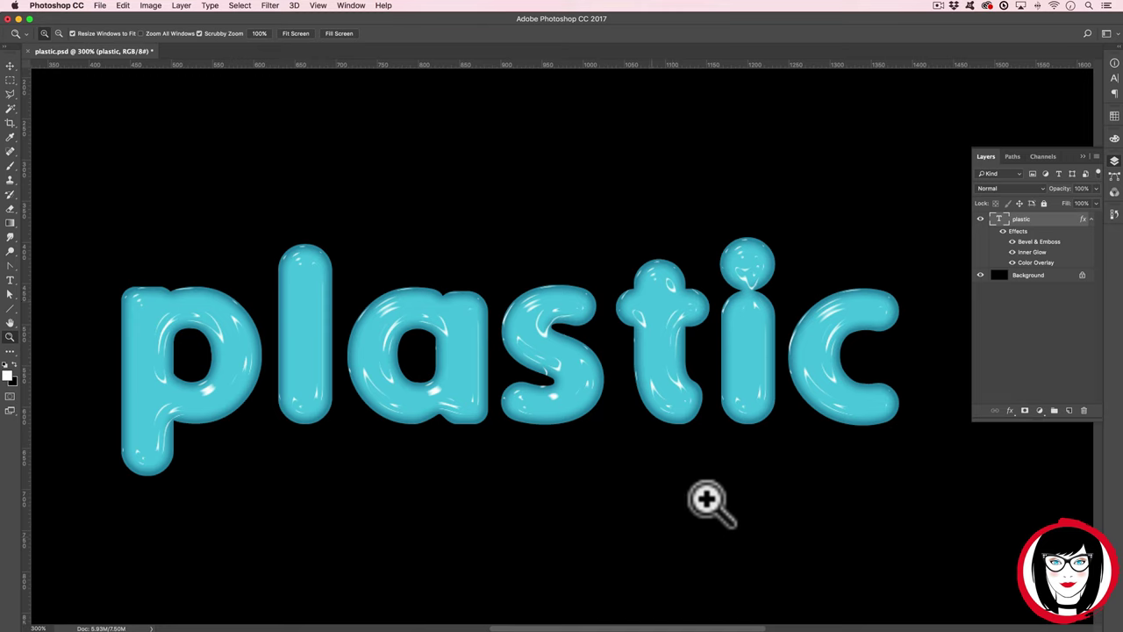
pyautogui.scroll(1, 743, 468)
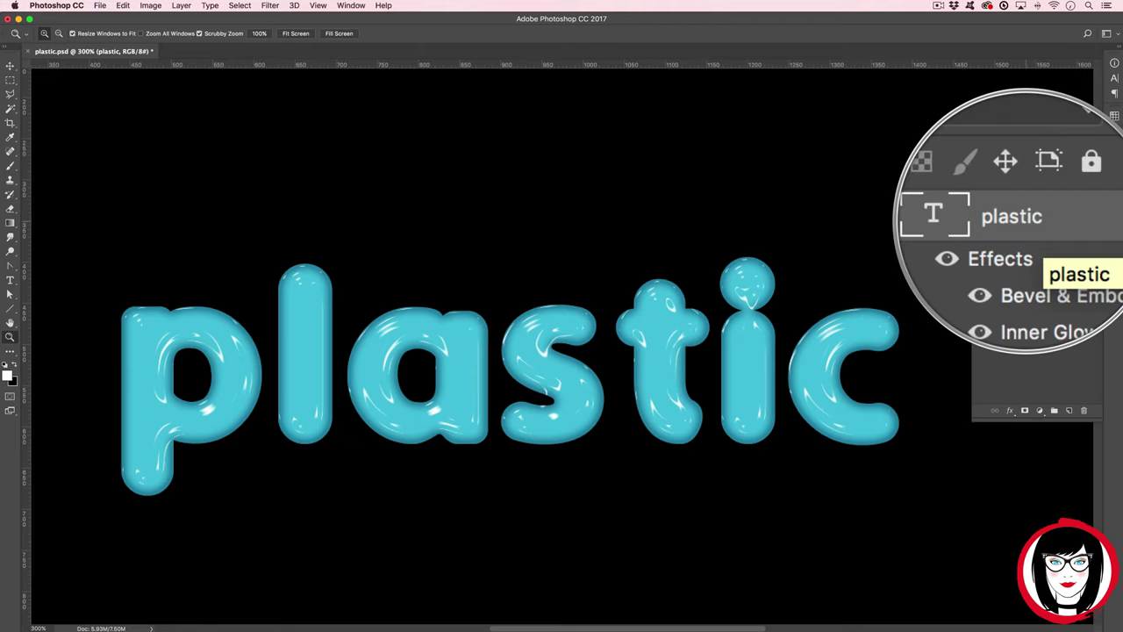
pyautogui.moveTo(1022, 215); pyautogui.dragTo(1059, 405)
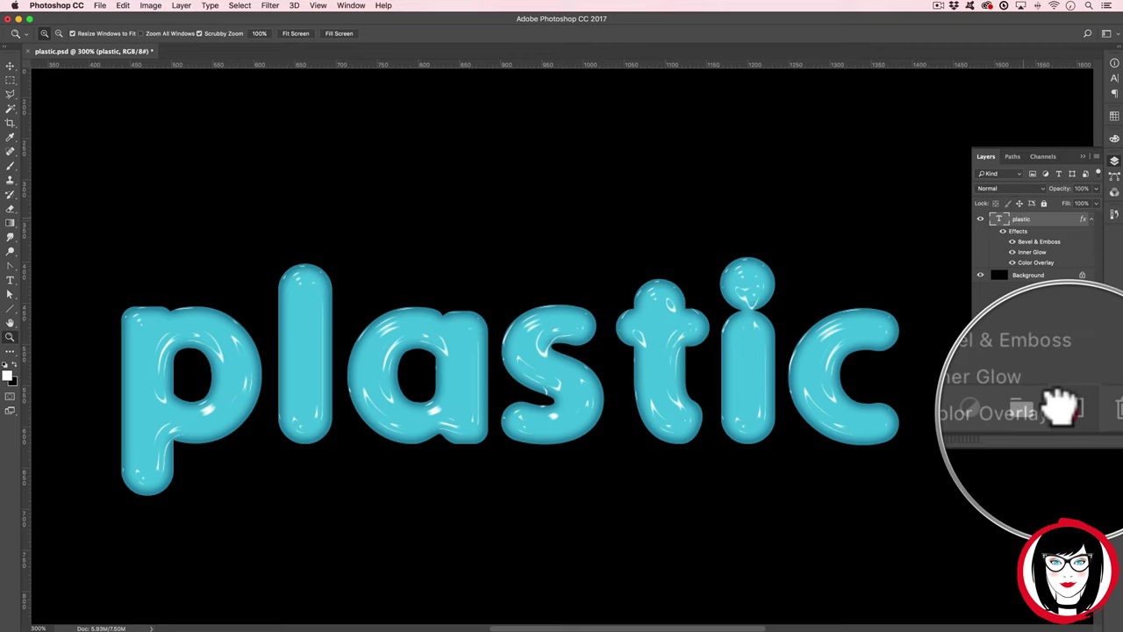
pyautogui.moveTo(1060, 405); pyautogui.dragTo(1058, 394)
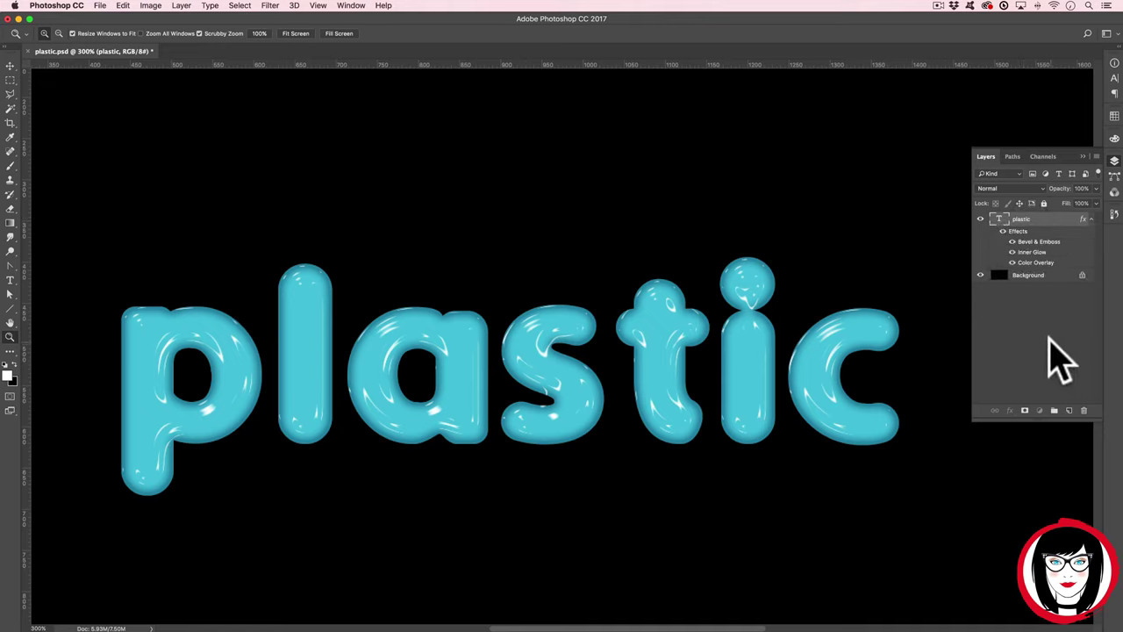
pyautogui.press('super+j')
pyautogui.click(1016, 275)
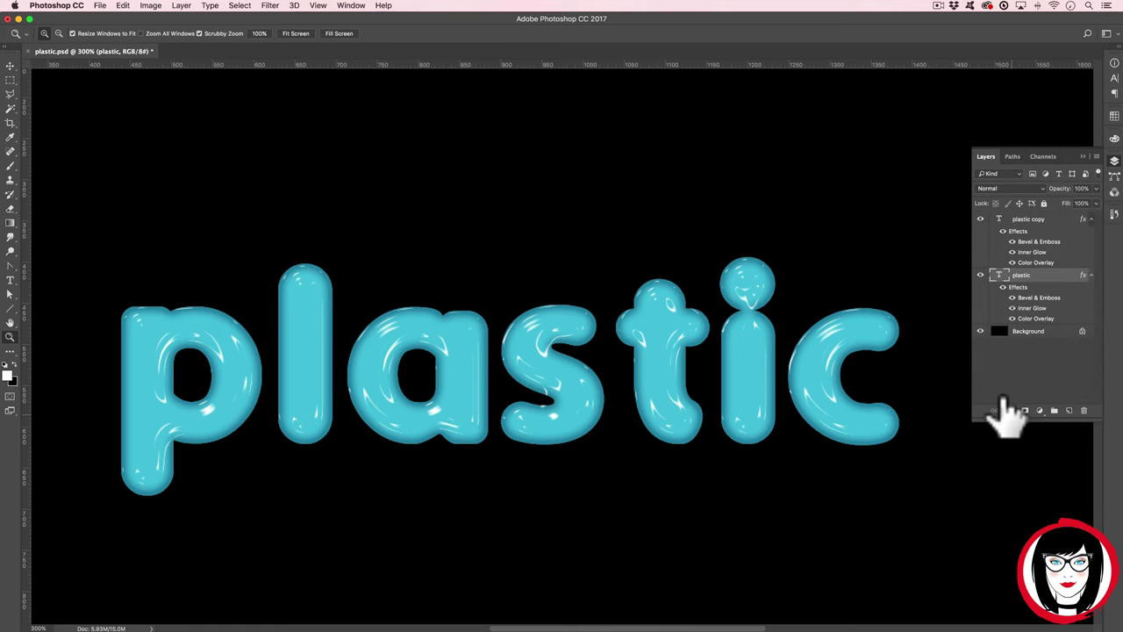
pyautogui.click(1010, 409)
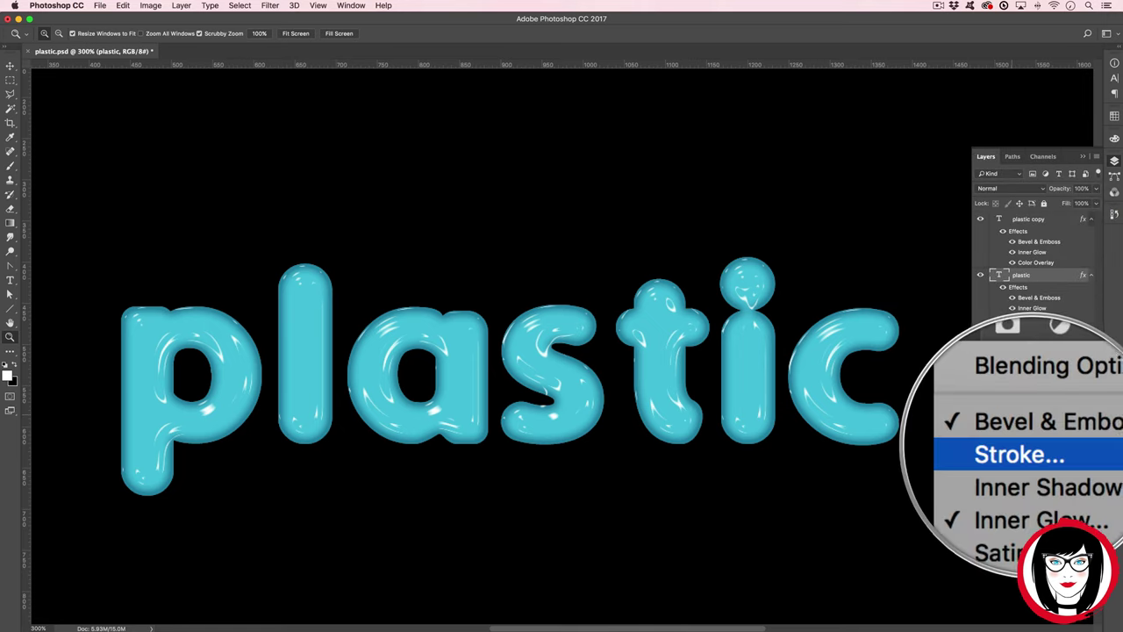
# Add a 3 px Outside Stroke to the original plastic layer and bring up its colour picker.
pyautogui.click(1022, 455)
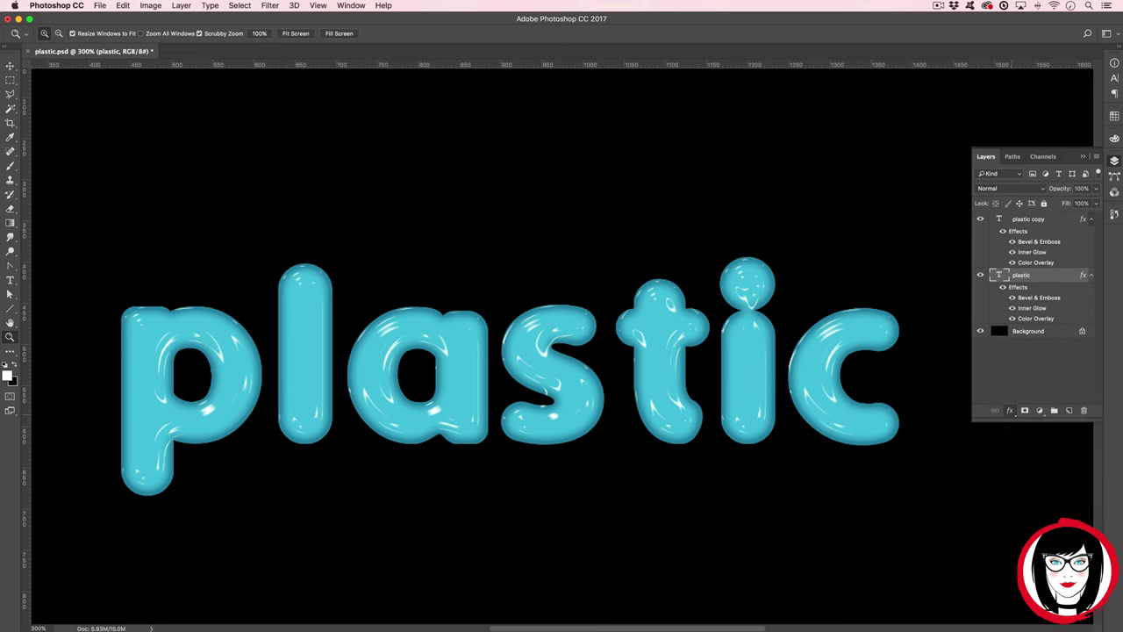
pyautogui.moveTo(548, 273); pyautogui.dragTo(546, 363)
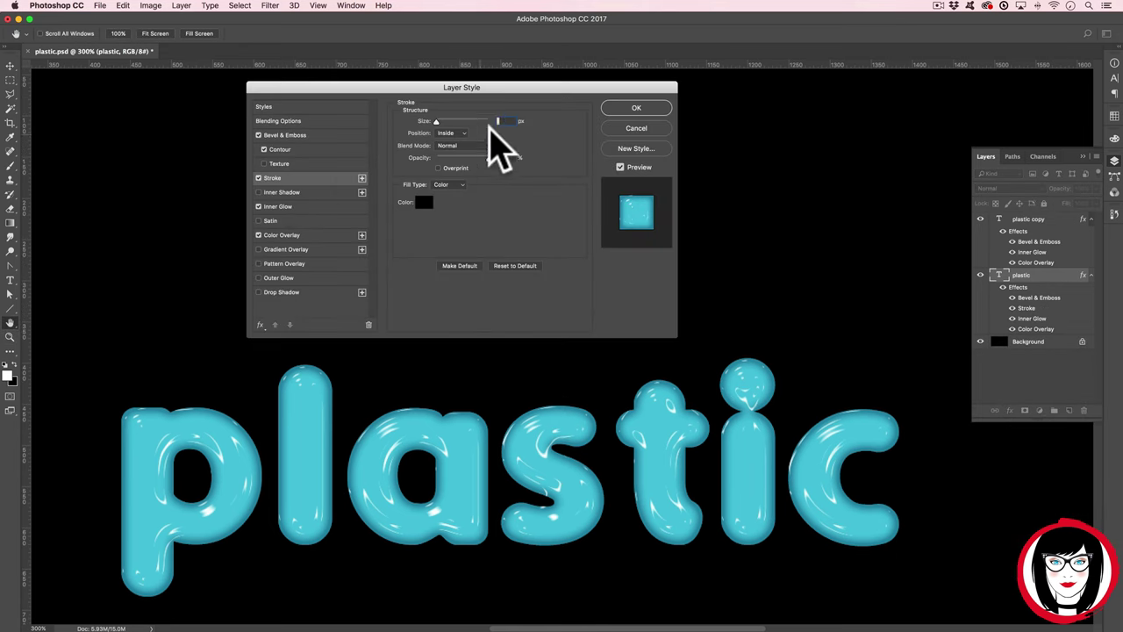
pyautogui.moveTo(436, 122); pyautogui.dragTo(441, 122)
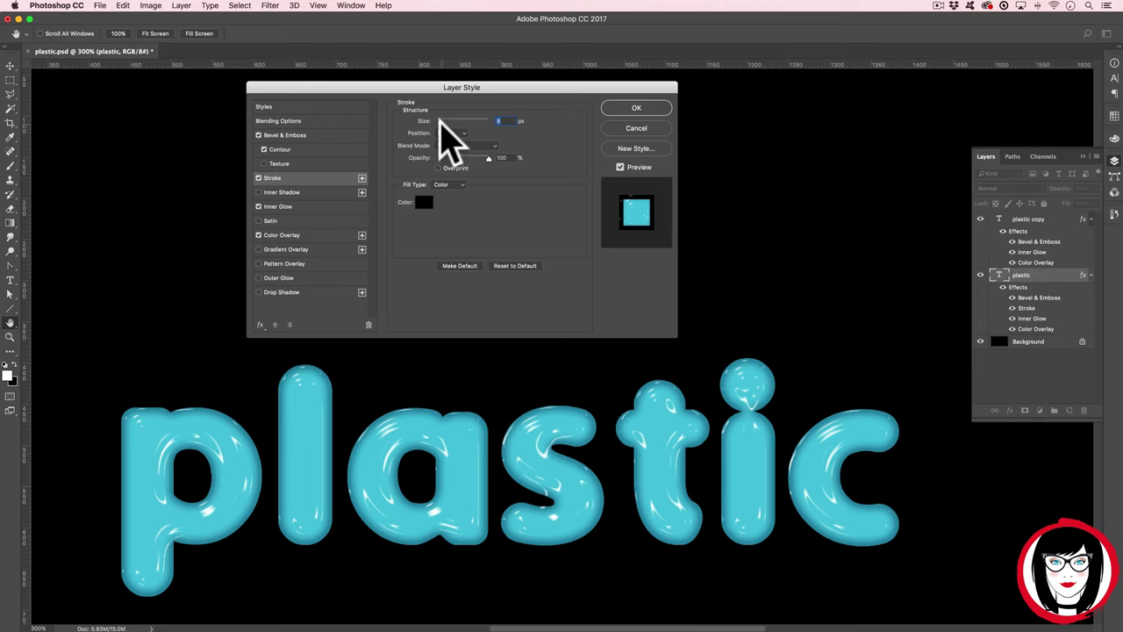
pyautogui.moveTo(439, 119); pyautogui.dragTo(437, 119)
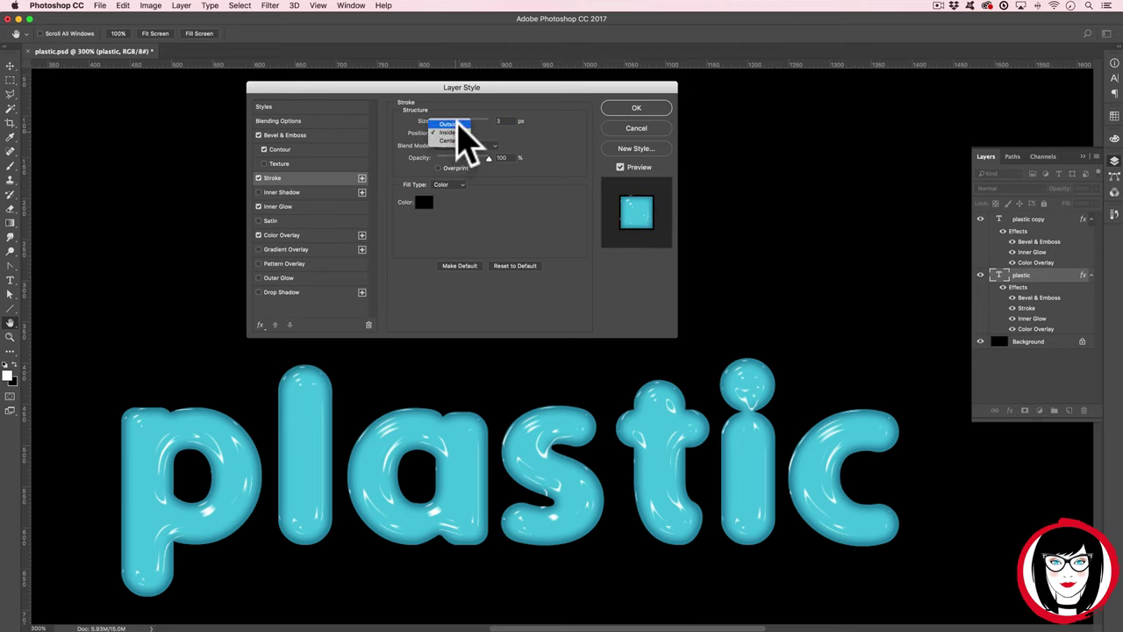
pyautogui.click(459, 125)
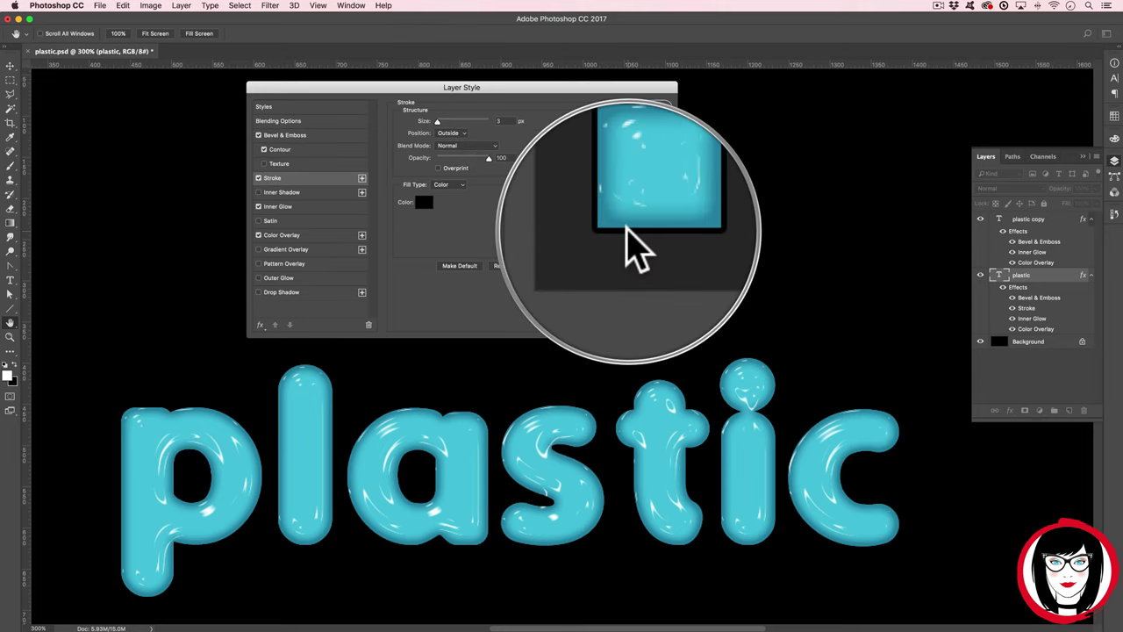
pyautogui.click(420, 202)
pyautogui.moveTo(527, 149)
pyautogui.mouseDown()
pyautogui.moveTo(487, 153)
pyautogui.moveTo(354, 235)
pyautogui.moveTo(562, 136)
pyautogui.mouseUp()
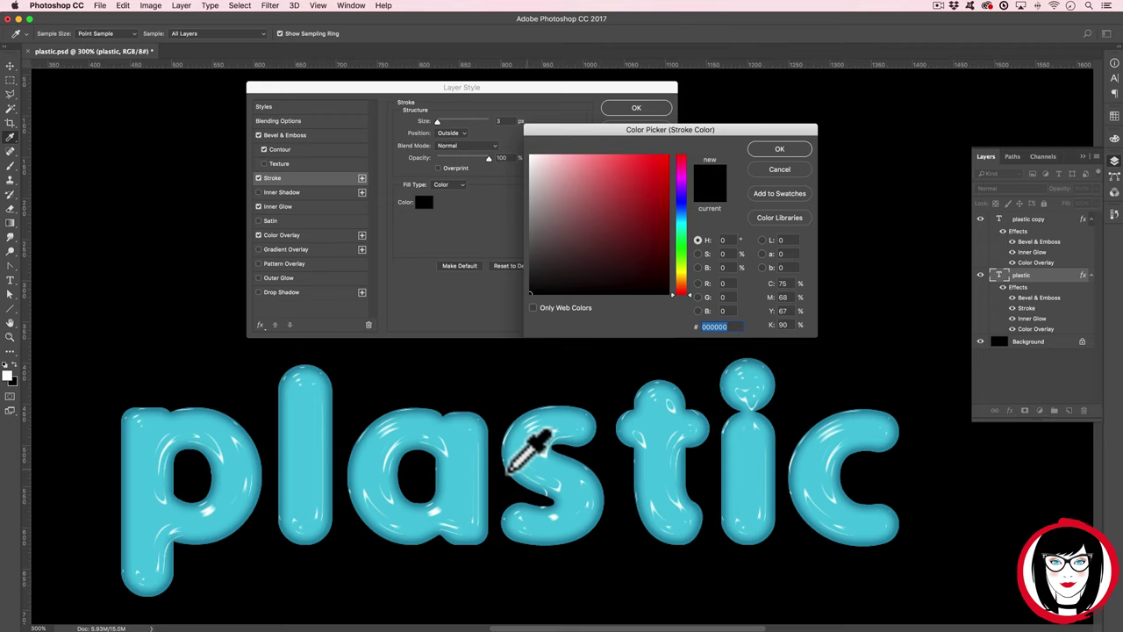
# Sample teal 3caec7 from the letter l as the stroke colour.
pyautogui.click(273, 388)
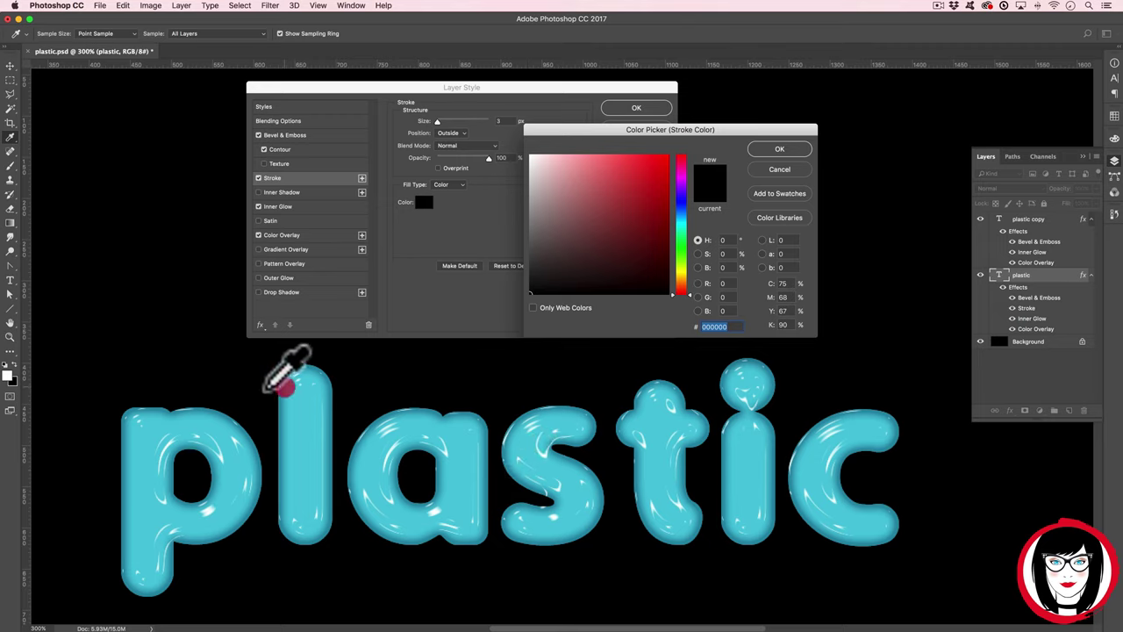
pyautogui.click(297, 393)
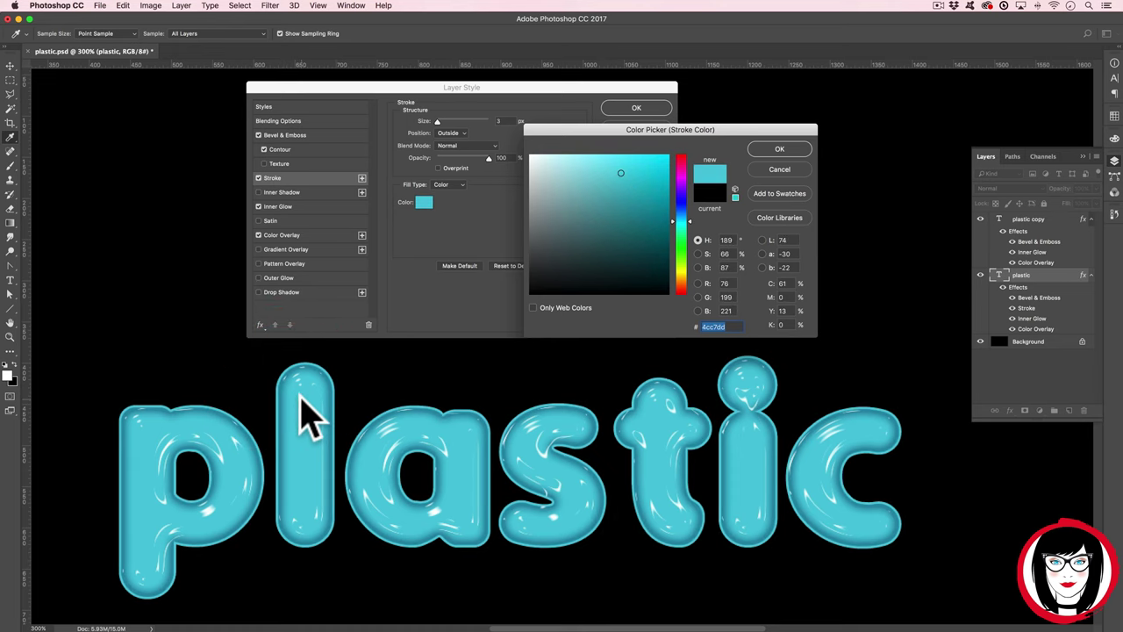
pyautogui.click(279, 393)
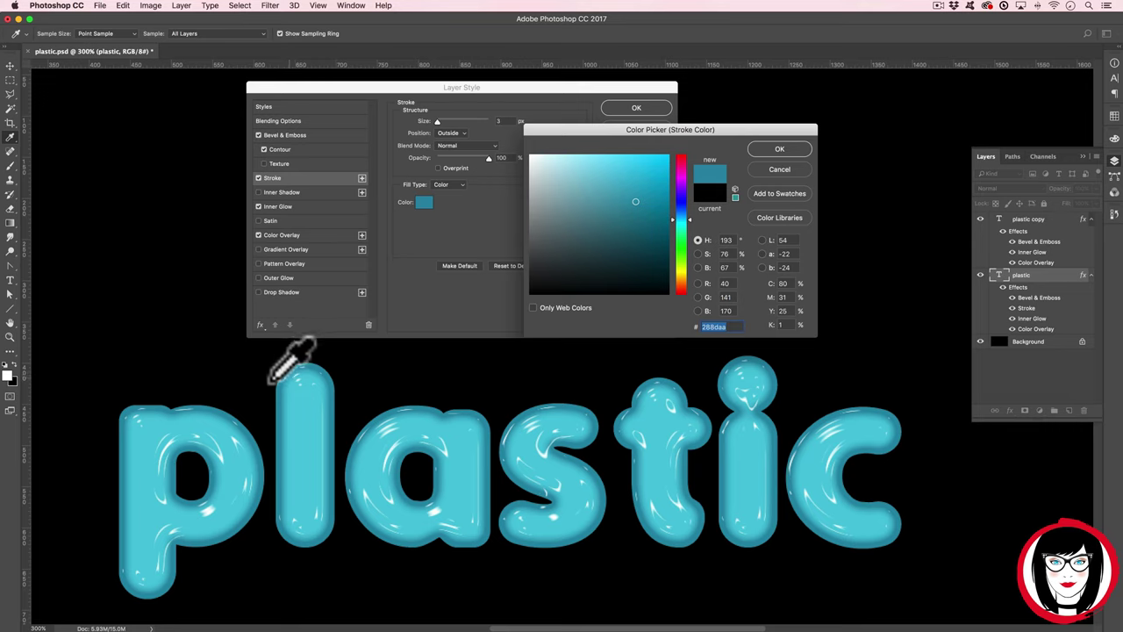
pyautogui.click(289, 376)
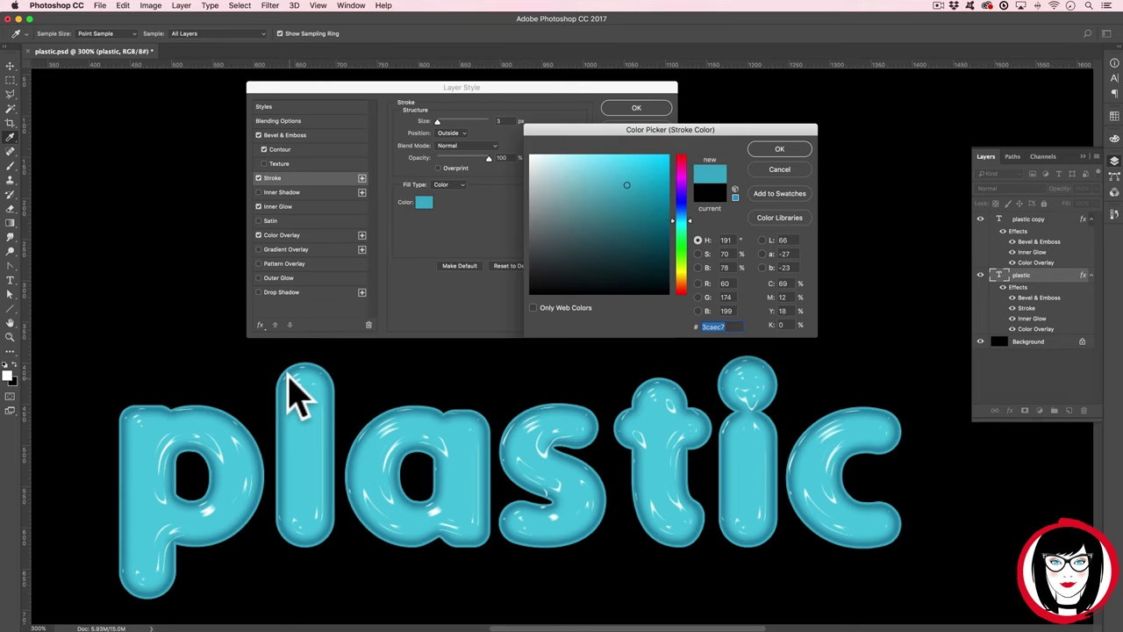
pyautogui.click(779, 149)
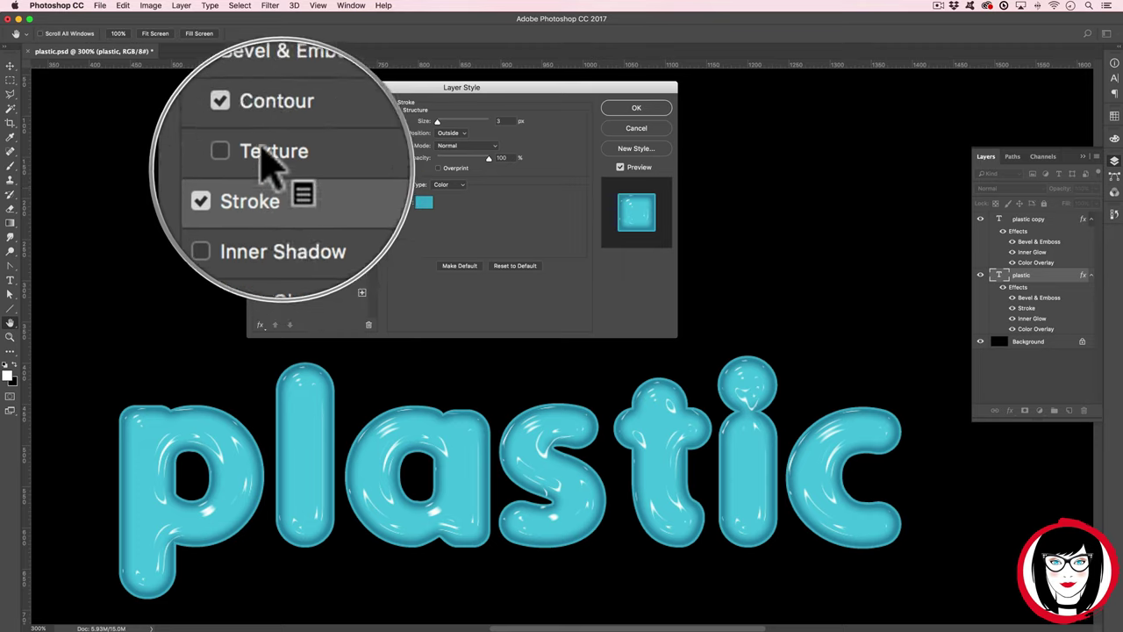
pyautogui.click(299, 136)
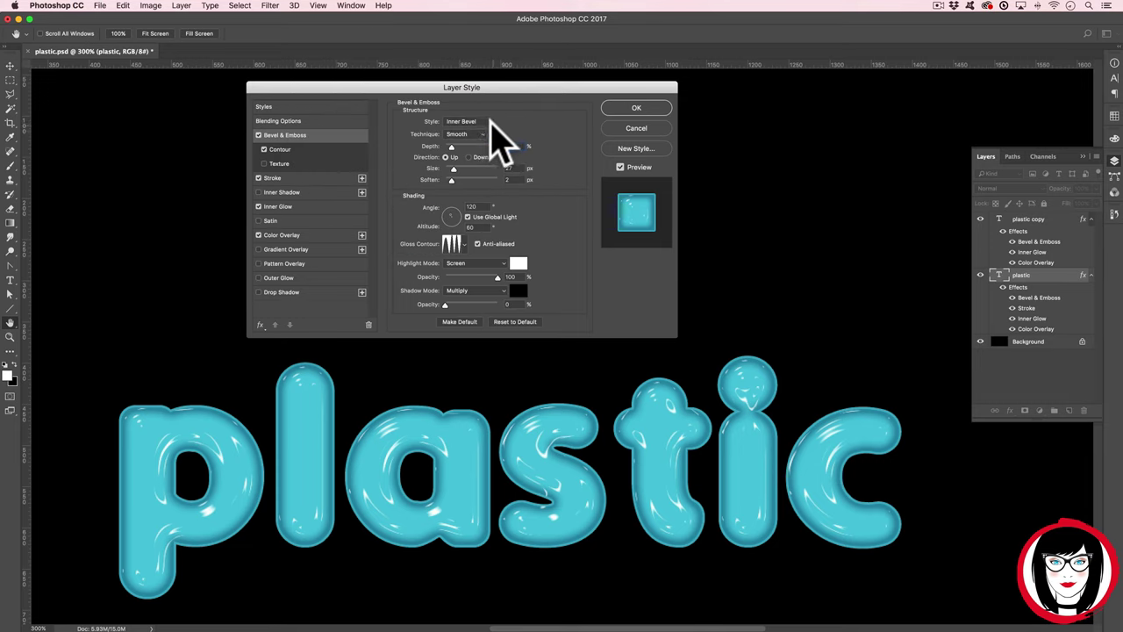
# Make the bevel a Stroke Emboss with Shallow Slope - Valley gloss contour, resize it, and apply.
pyautogui.click(494, 120)
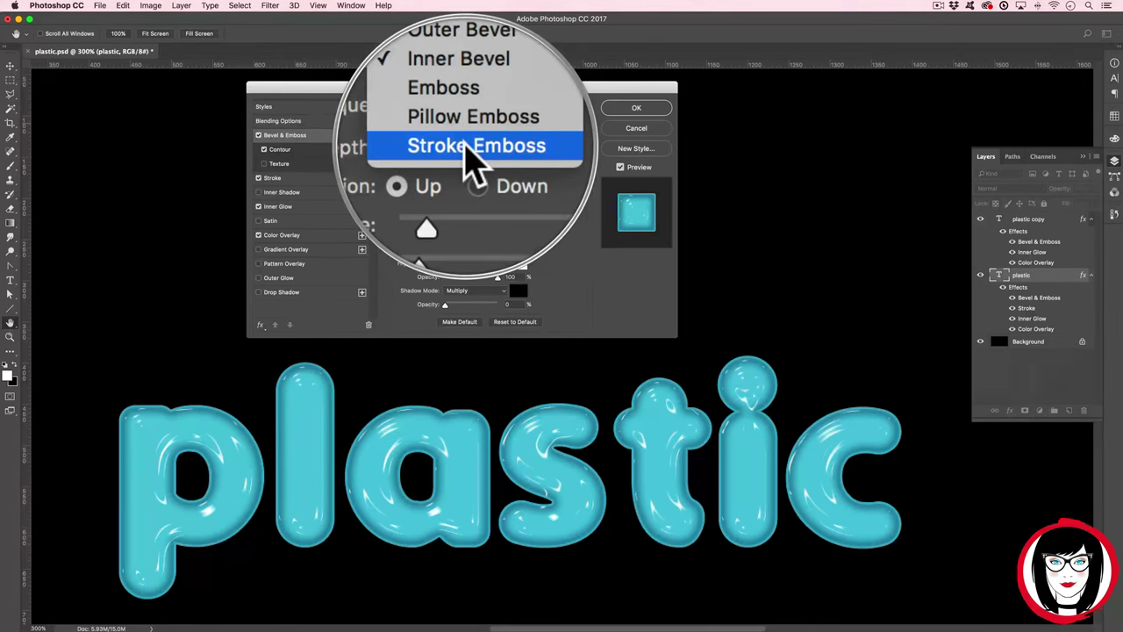
pyautogui.click(465, 145)
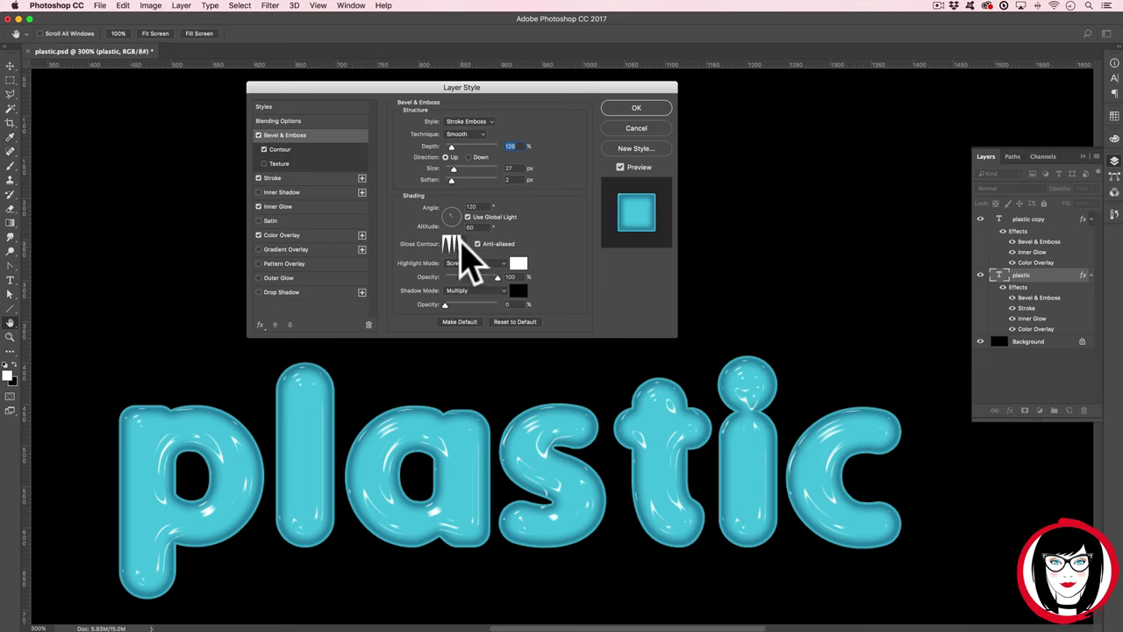
pyautogui.click(464, 245)
pyautogui.moveTo(499, 300); pyautogui.dragTo(498, 309)
pyautogui.click(426, 299)
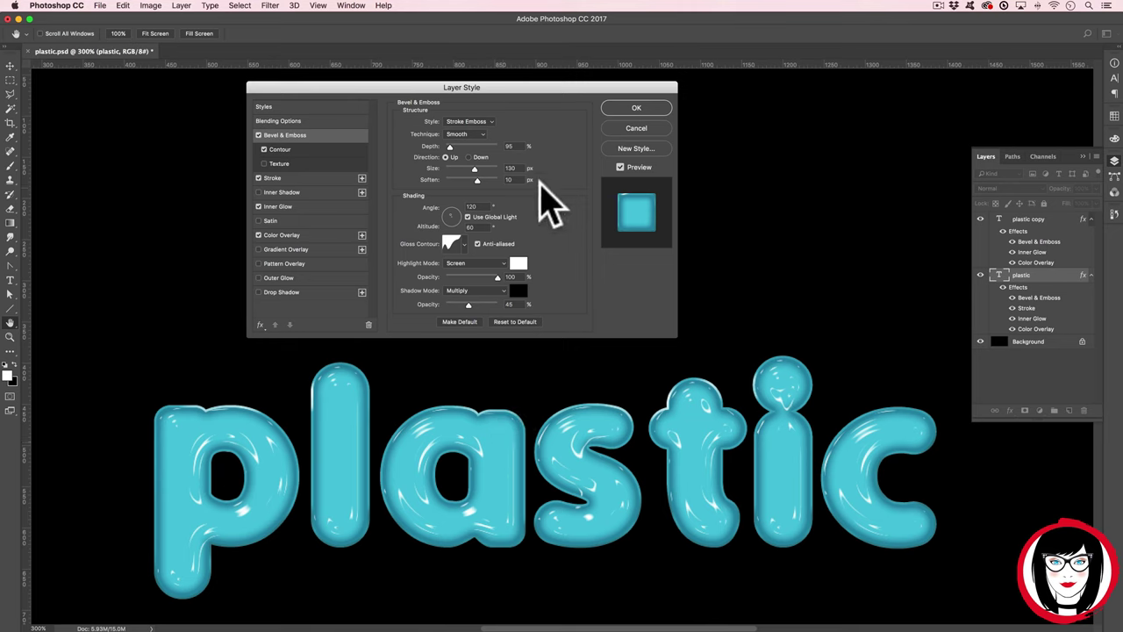
pyautogui.moveTo(475, 168); pyautogui.dragTo(495, 185)
pyautogui.press('Return')
# Pan the teal 'plastic' lettering up into view and collapse the Layers panel to show it.
pyautogui.moveTo(722, 268); pyautogui.dragTo(709, 171)
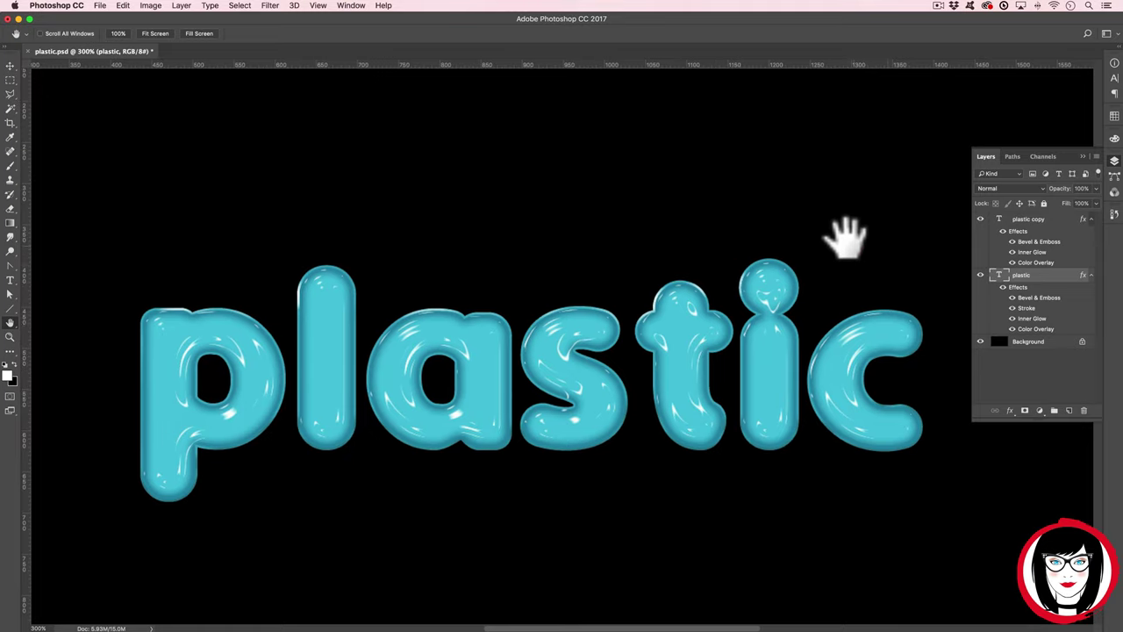
pyautogui.moveTo(844, 237); pyautogui.dragTo(871, 225)
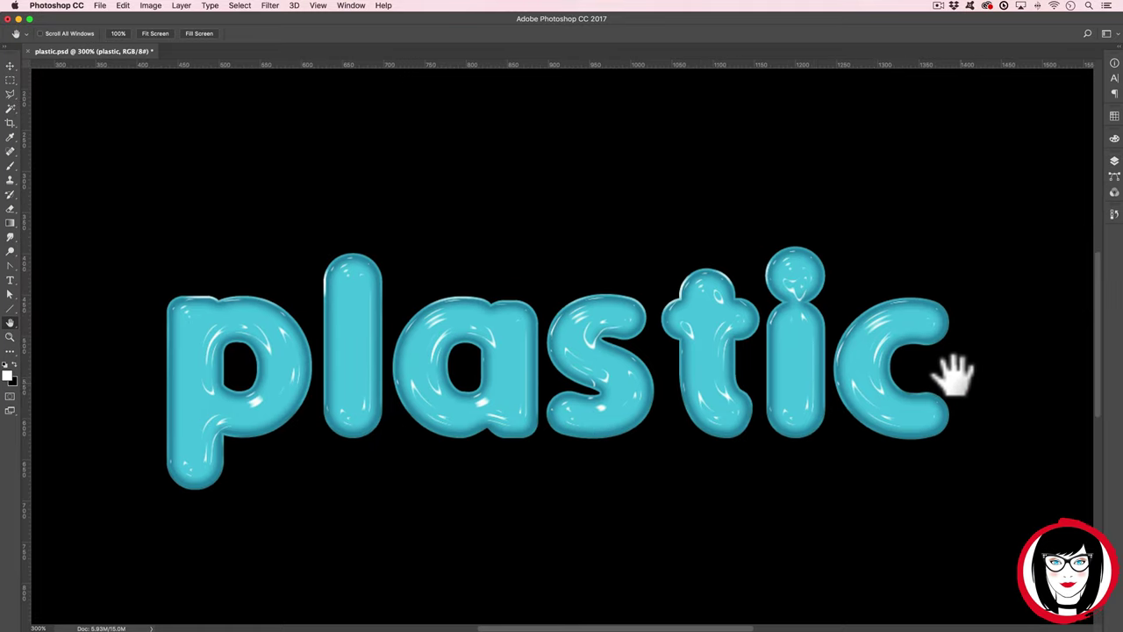